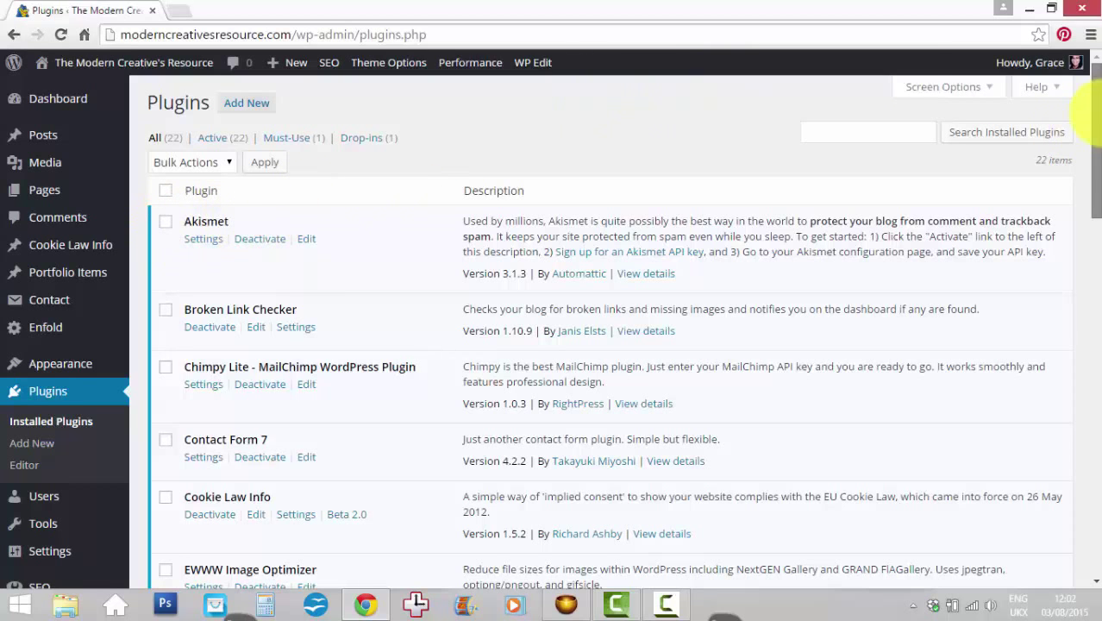
Look through the first entries of the installed plugins list, from Akismet to Contact Form 7
scroll(1099, 176, down, 1)
drag(1098, 175, 1089, 74)
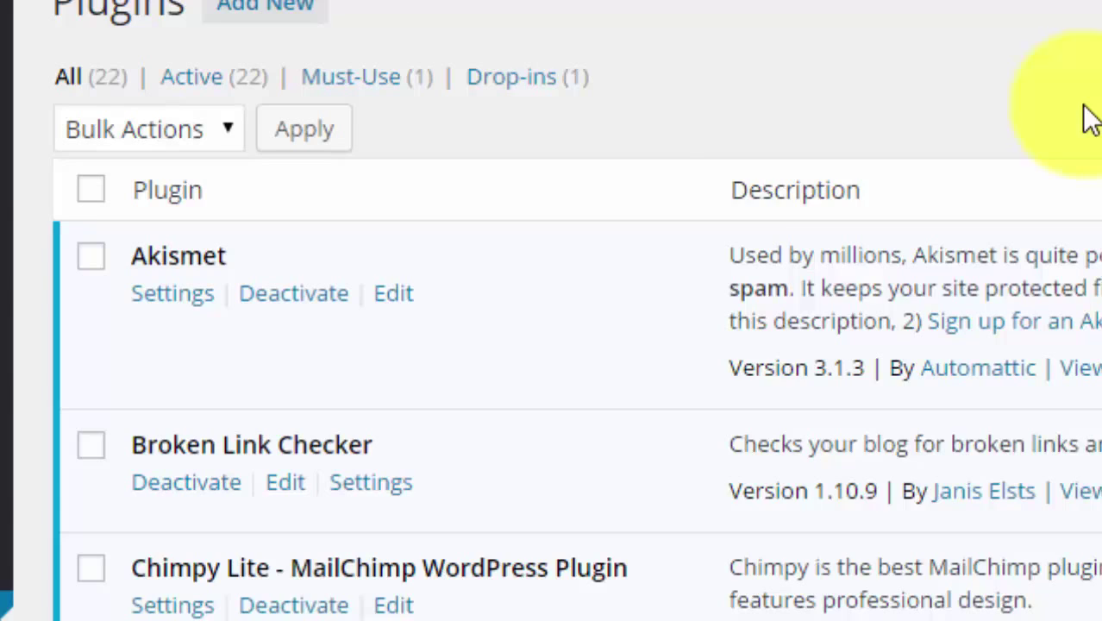
scroll(1088, 119, down, 2)
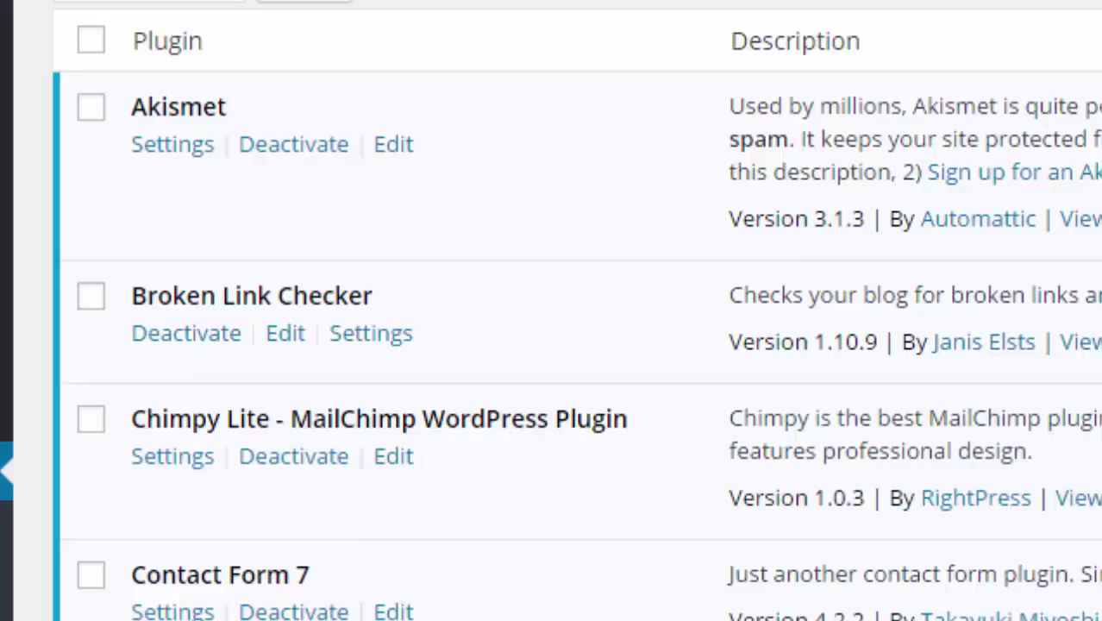
scroll(503, 256, down, 3)
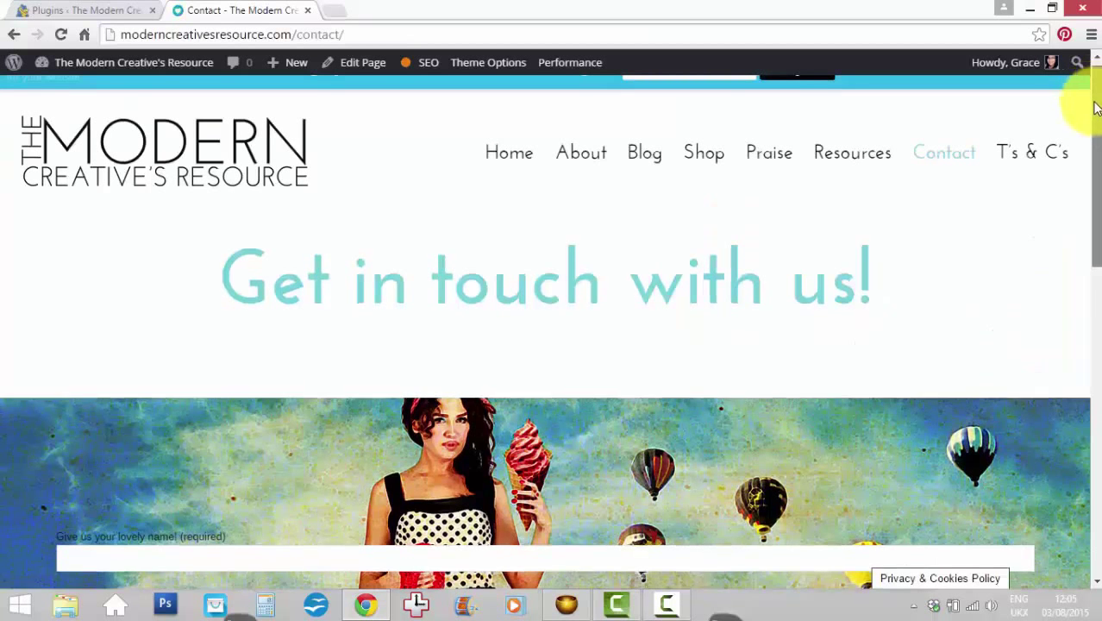
Examine the form on the site's Contact page from the name field to the sending button, and return to the plugins list
drag(1096, 106, 1094, 203)
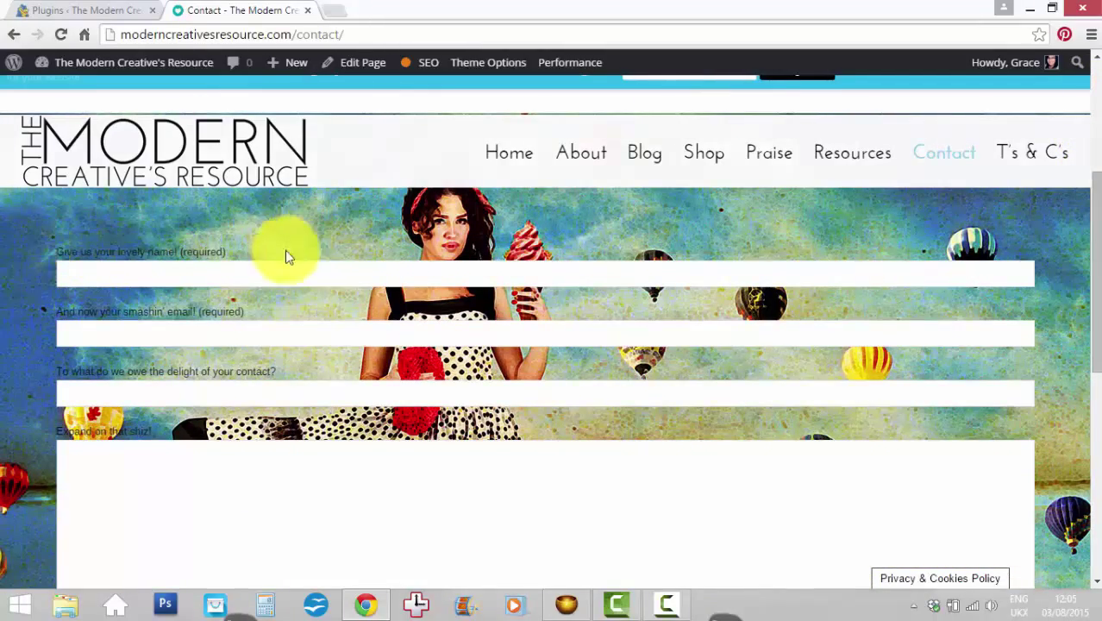
scroll(690, 319, down, 1)
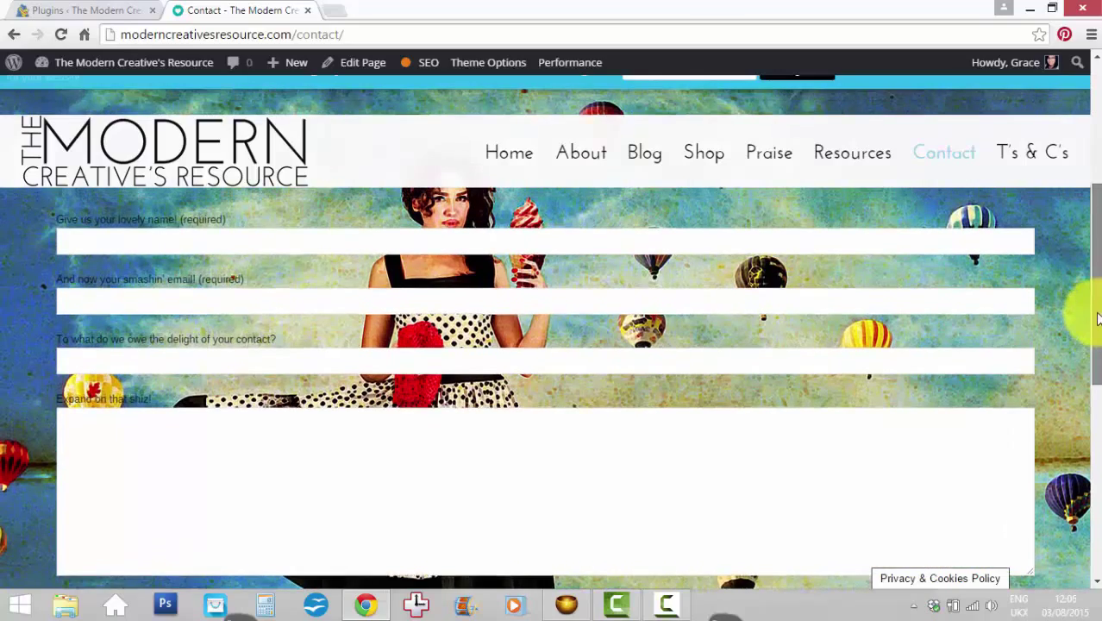
drag(1098, 321, 1074, 382)
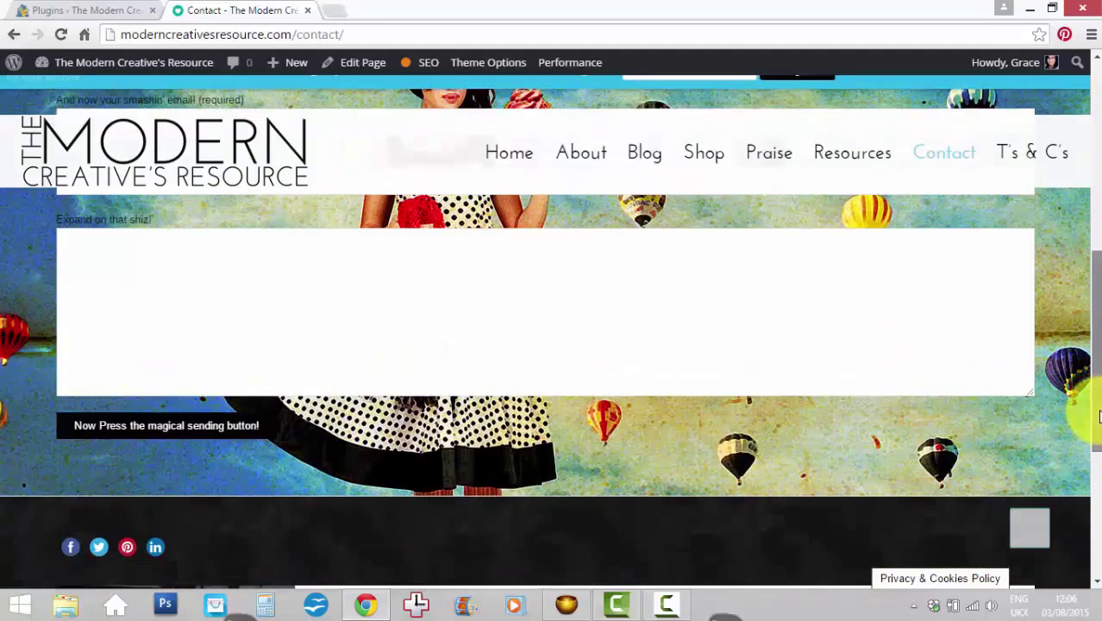
drag(1099, 417, 1083, 327)
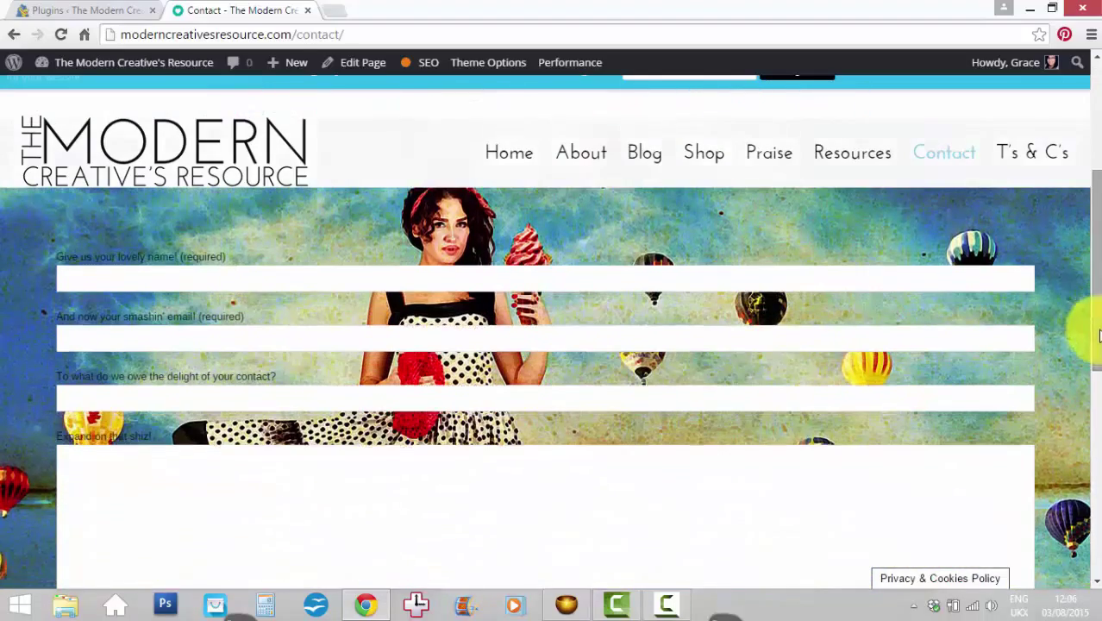
click(82, 9)
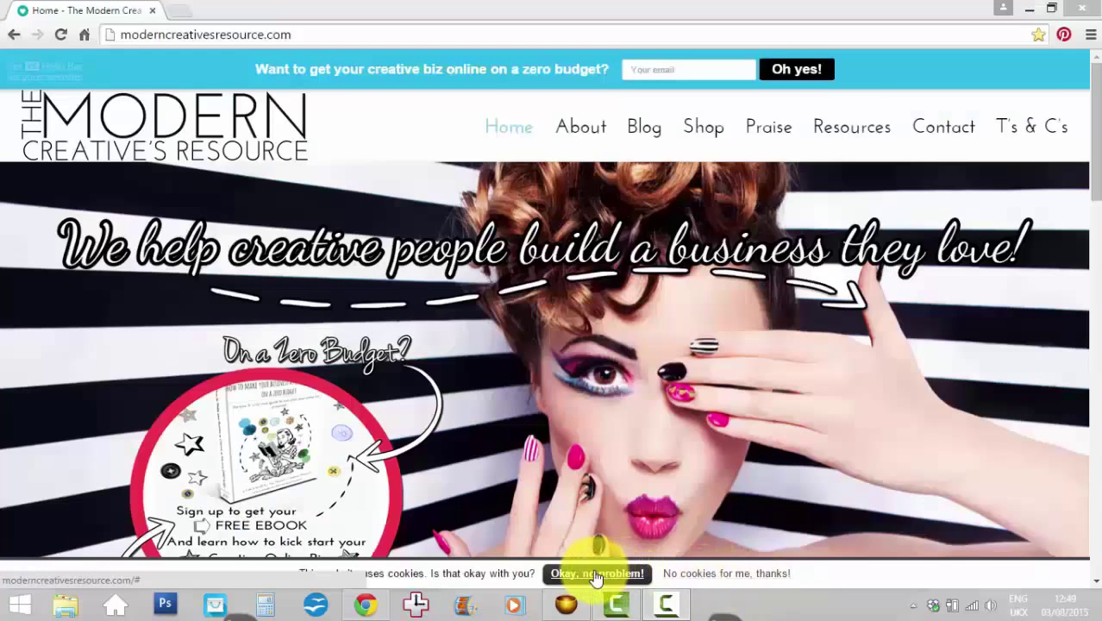
Try both answers of the home page's cookie notice: accept it, then reopen it and decline the cookies
click(597, 574)
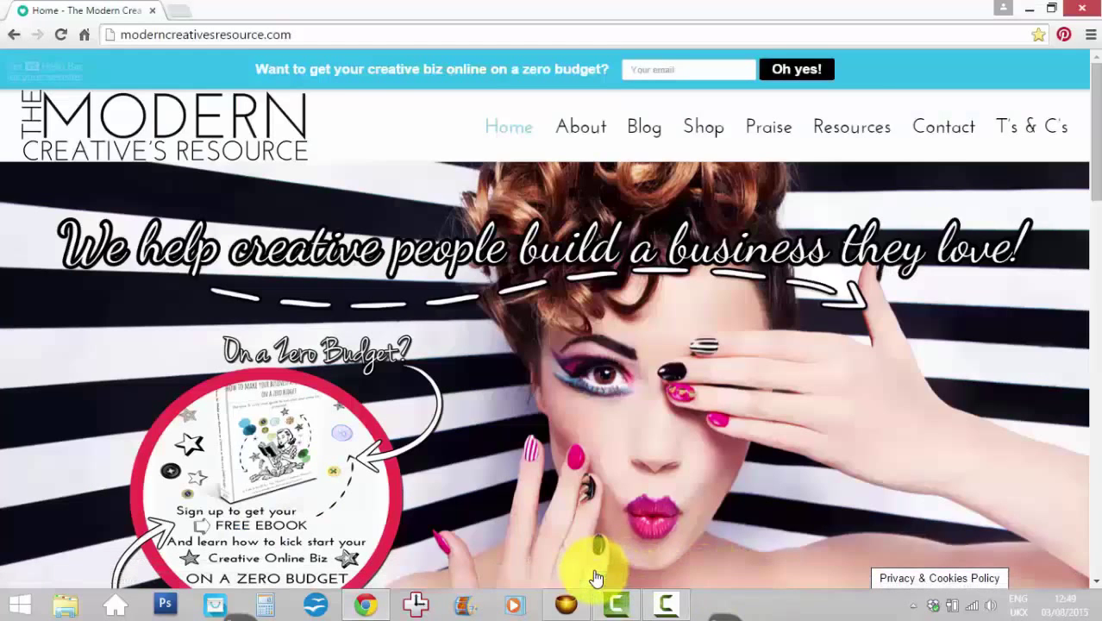
click(942, 579)
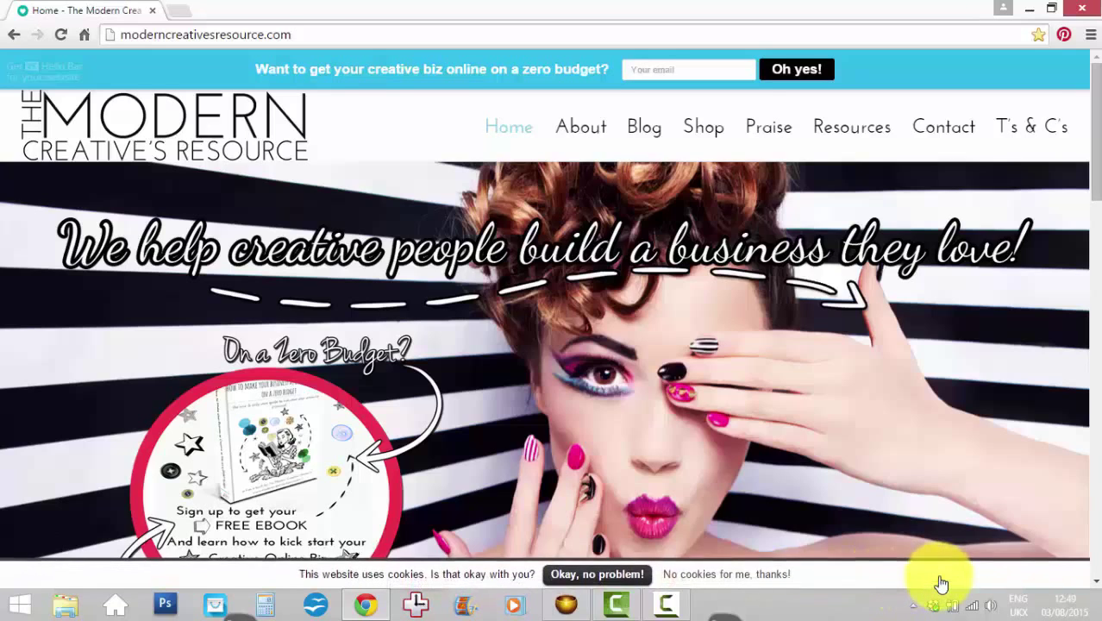
click(718, 580)
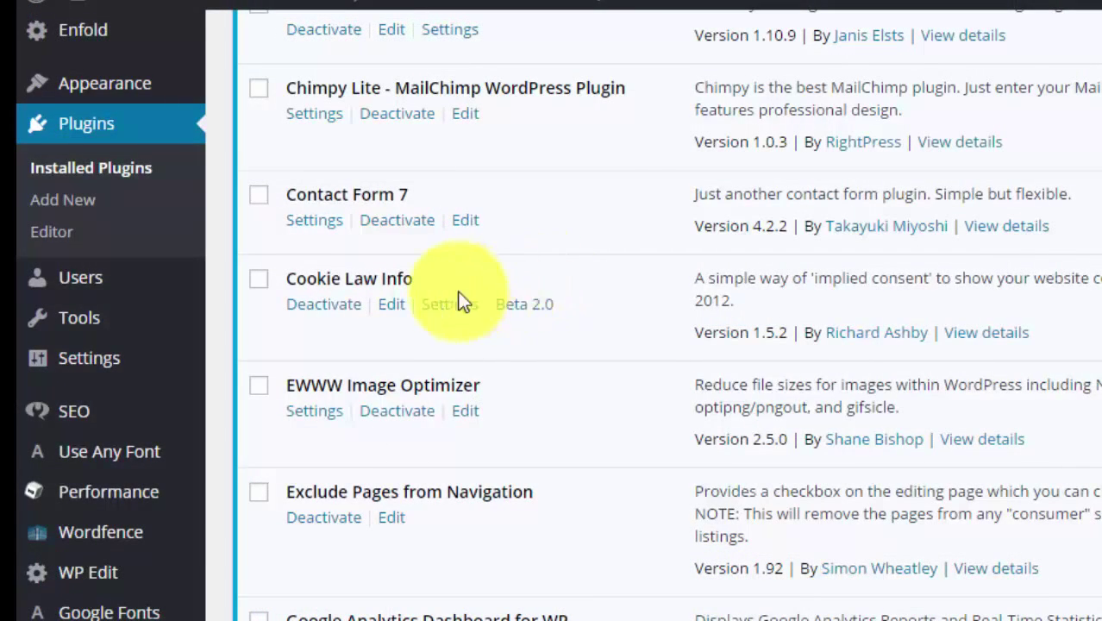
Open the Cookie Law Info plugin's settings and review the cookie bar options
click(446, 309)
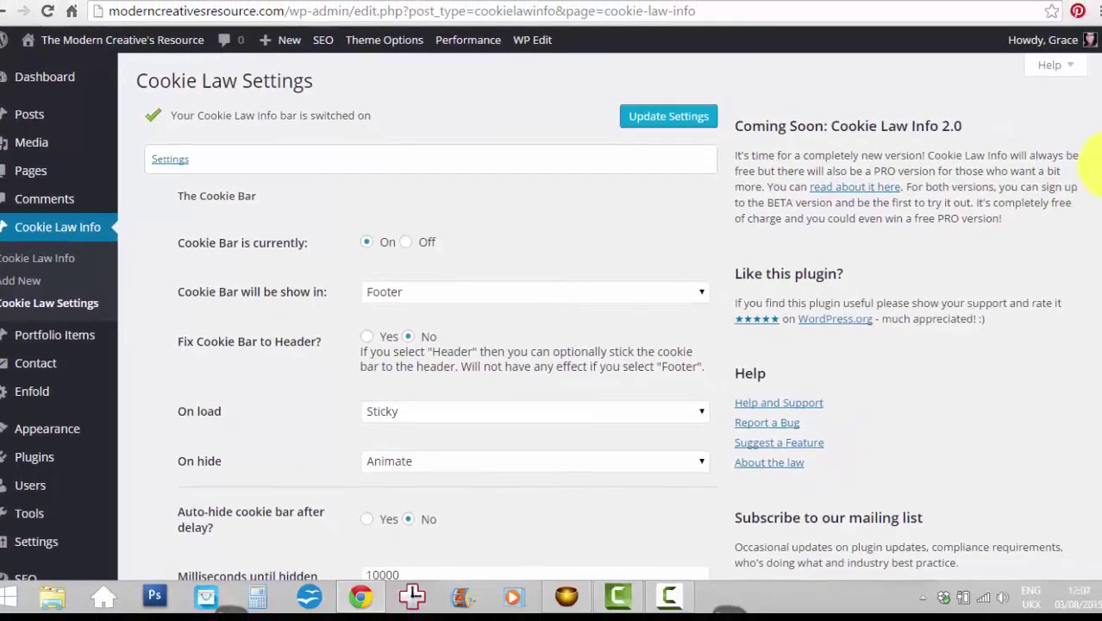
scroll(1097, 207, down, 1)
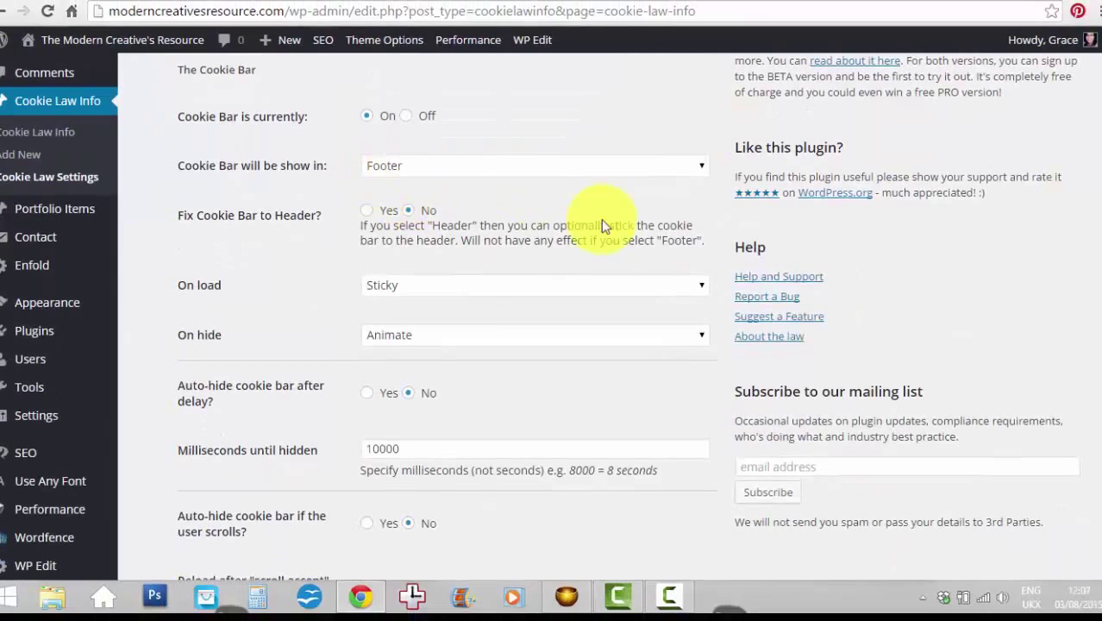
scroll(1094, 220, up, 2)
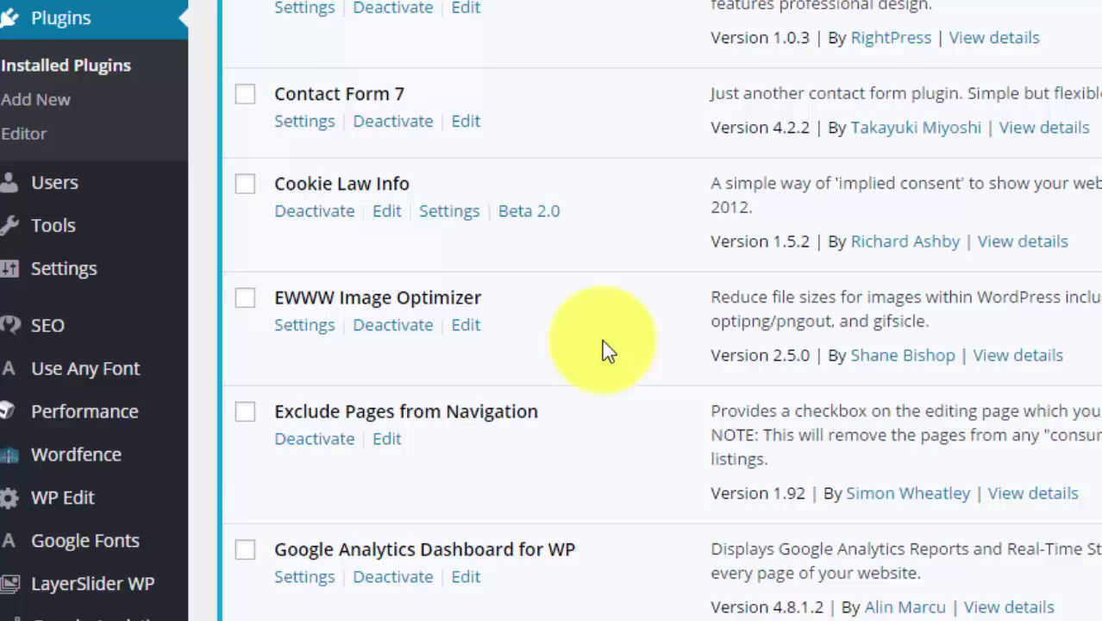
Read through the installed plugins from EWWW Image Optimizer down to P3 (Plugin Performance Profiler)
scroll(602, 340, down, 3)
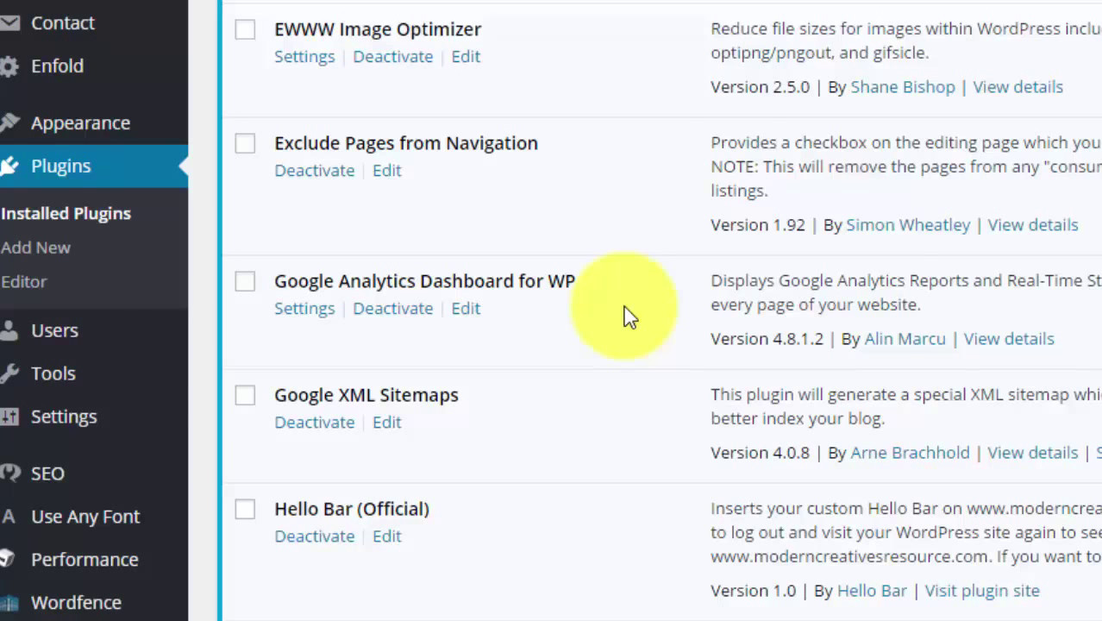
scroll(610, 278, down, 1)
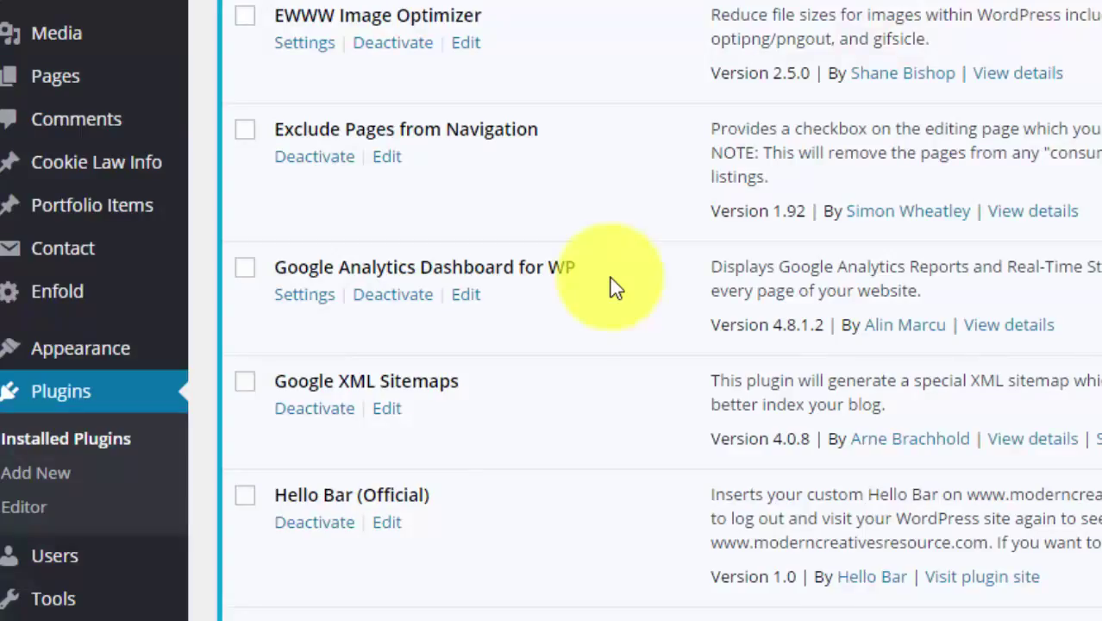
scroll(610, 288, down, 3)
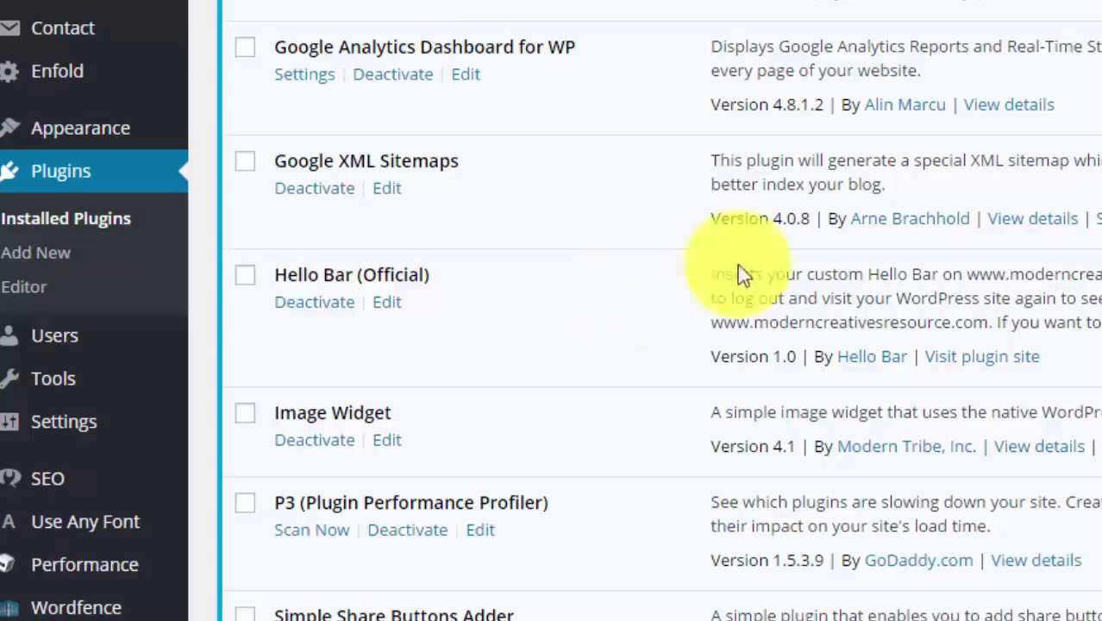
scroll(664, 199, down, 4)
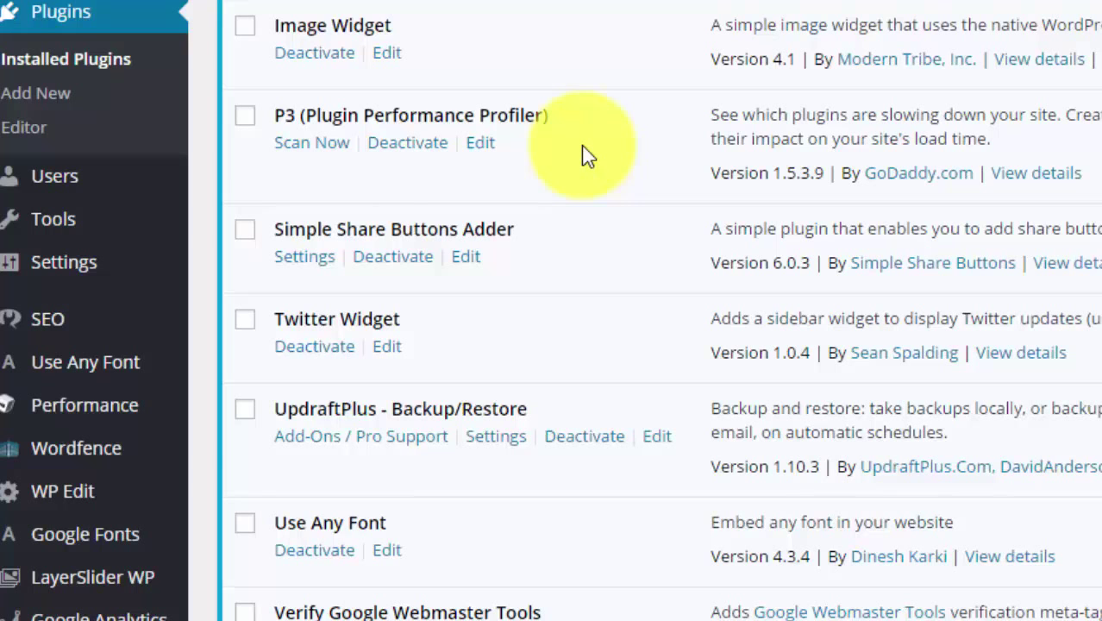
Open the P3 plugin profiler and examine its total plugins, plugin load time and plugin impact figures
click(305, 146)
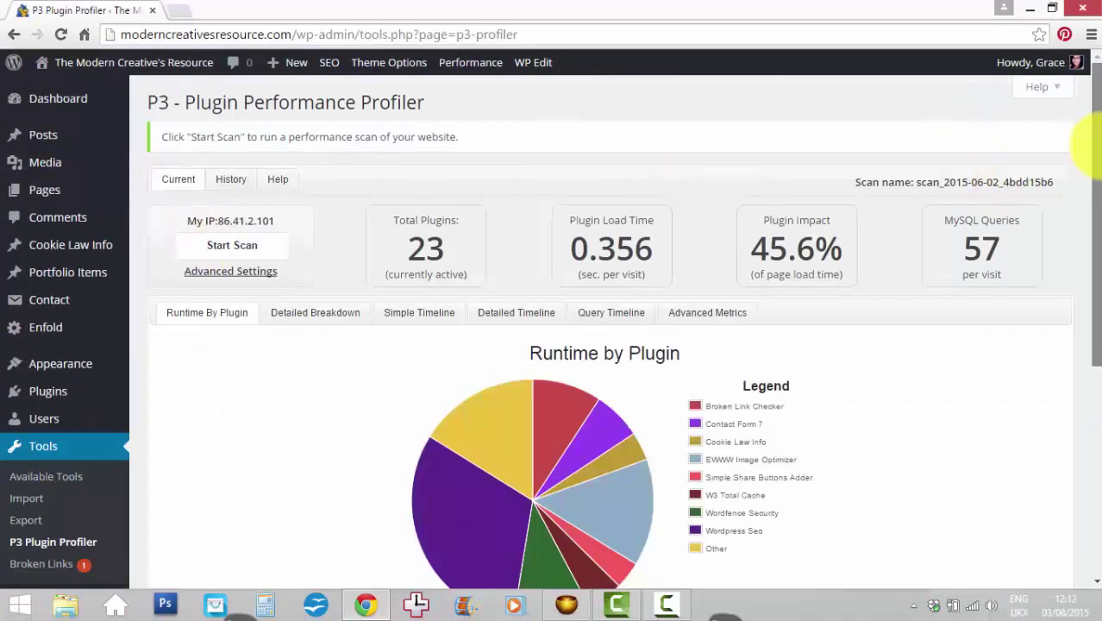
scroll(1094, 145, down, 1)
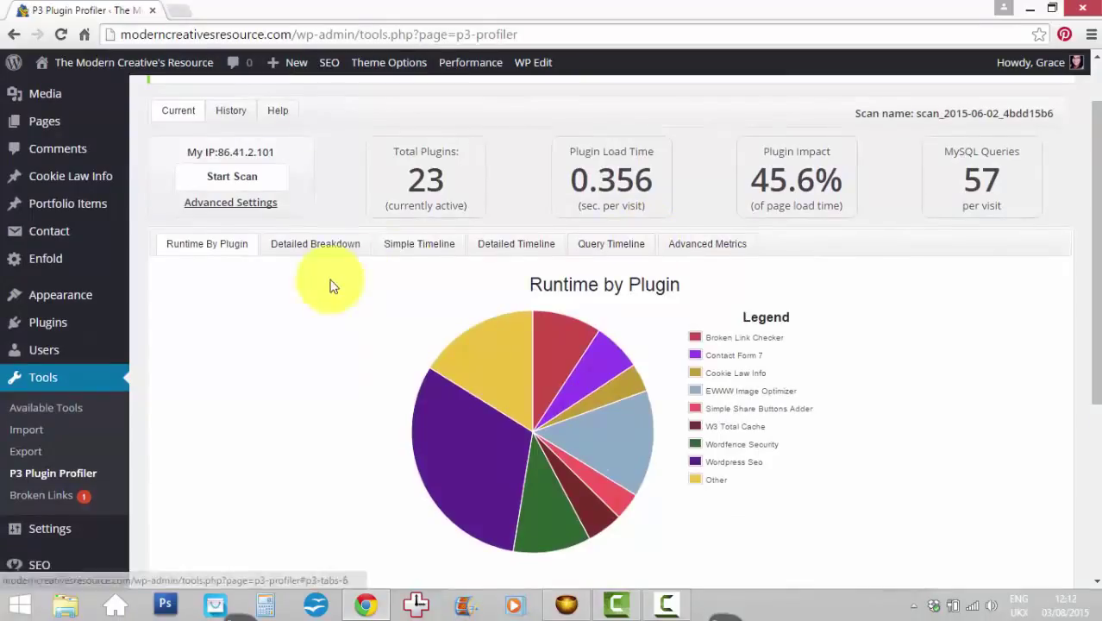
mouse_move(464, 183)
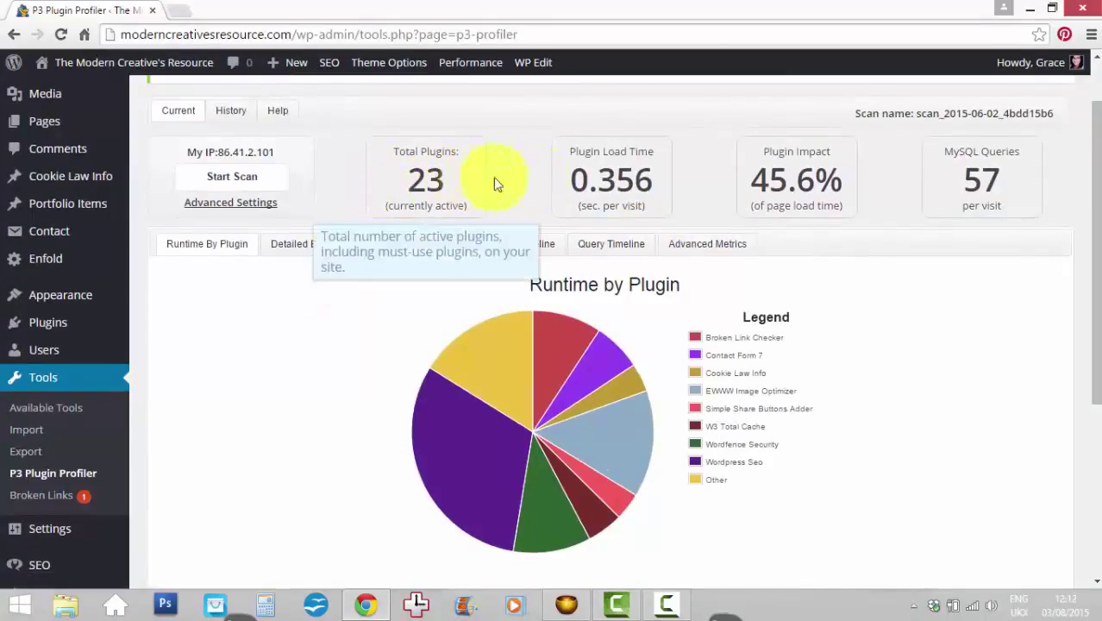
mouse_move(626, 177)
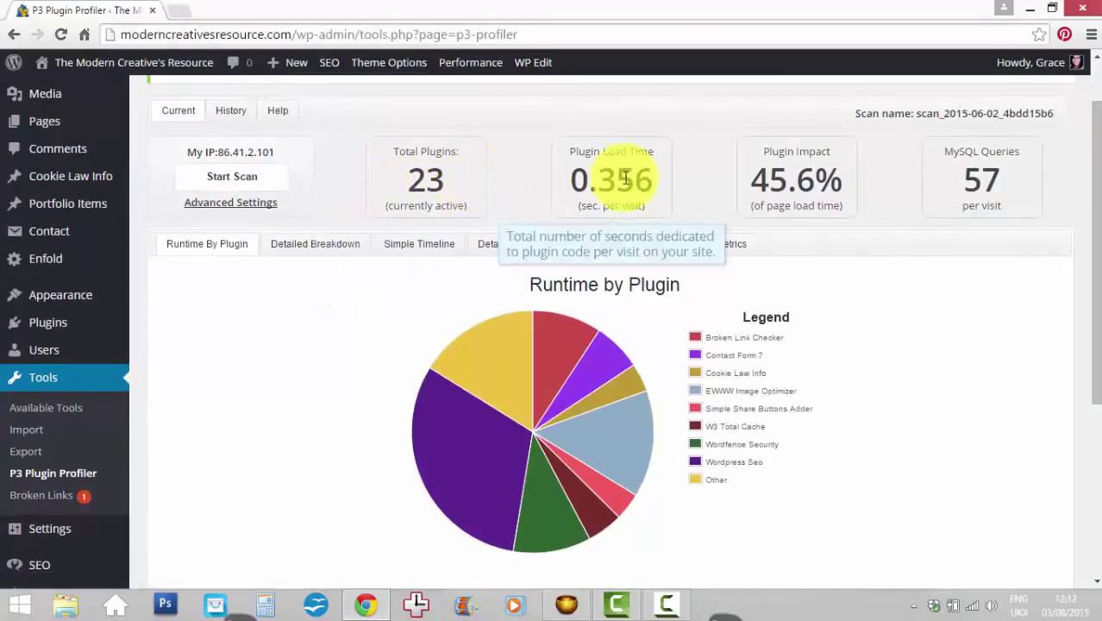
mouse_move(782, 181)
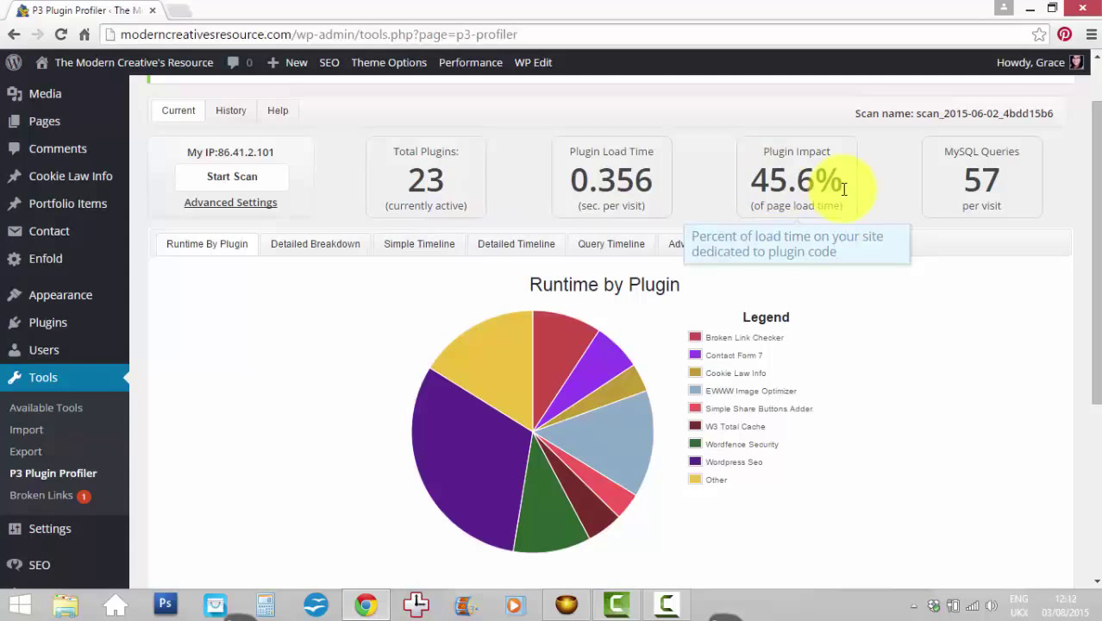
Inspect the Runtime by Plugin pie chart, checking the load share of individual plugins
scroll(1023, 187, down, 1)
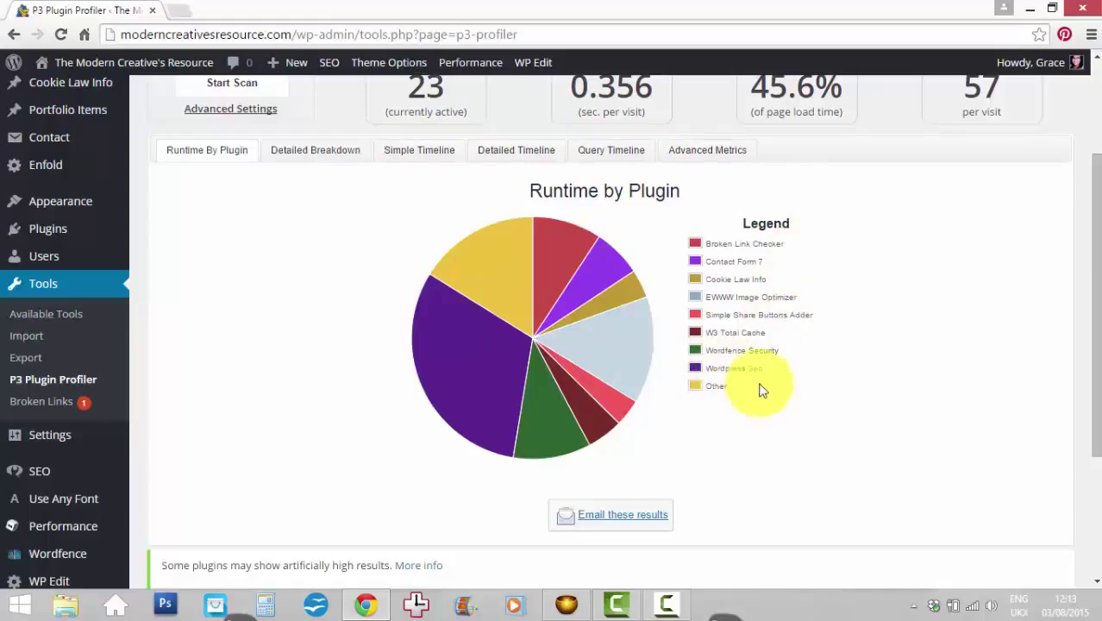
mouse_move(470, 367)
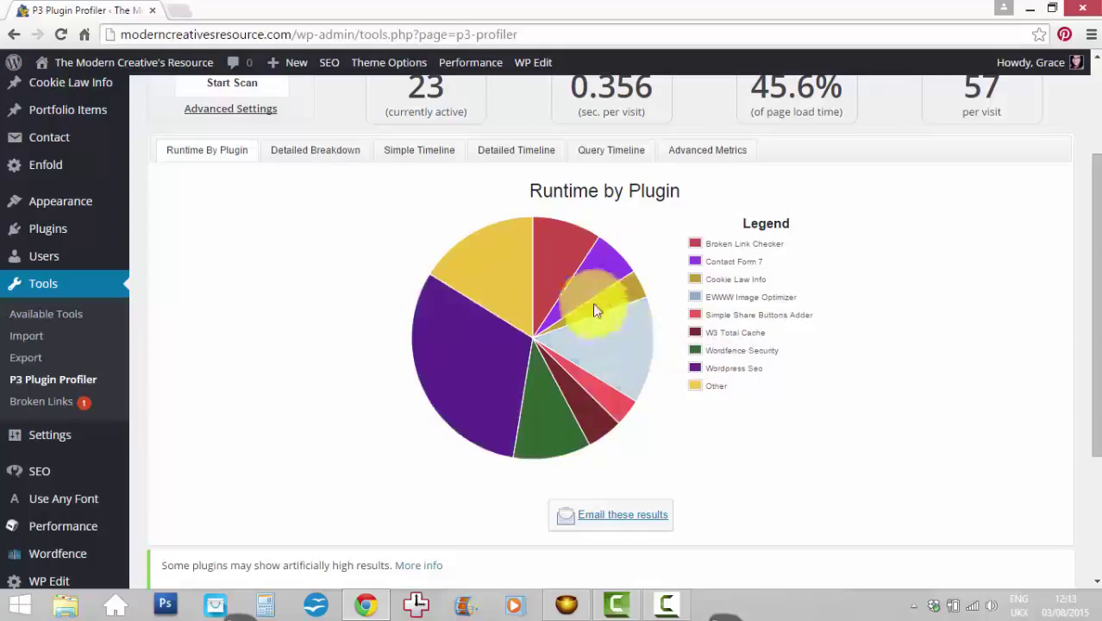
mouse_move(554, 283)
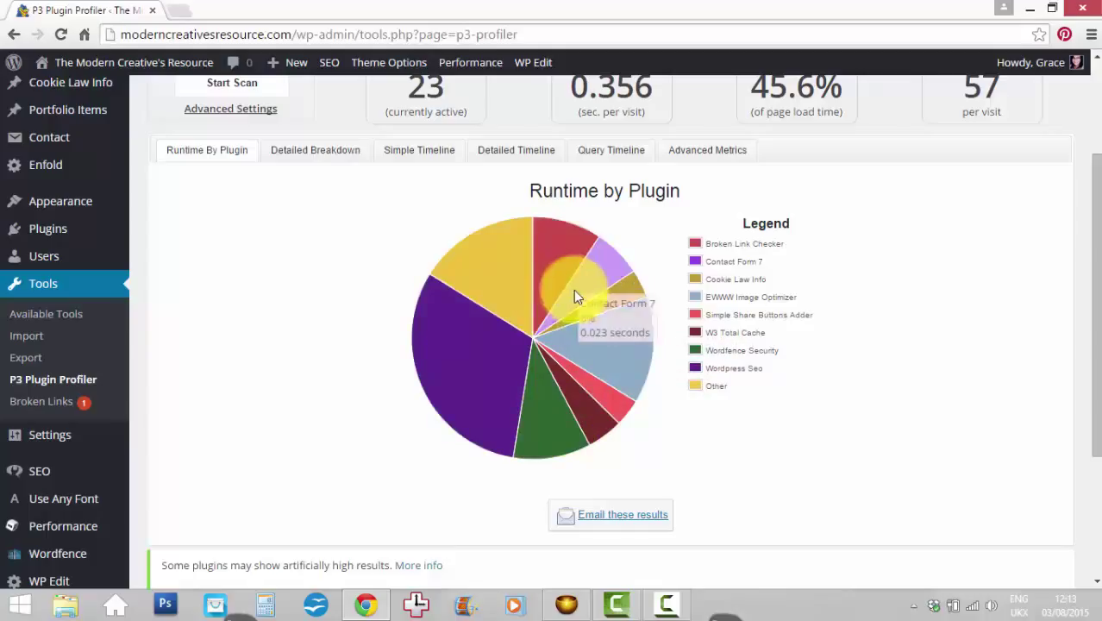
mouse_move(584, 308)
mouse_move(574, 393)
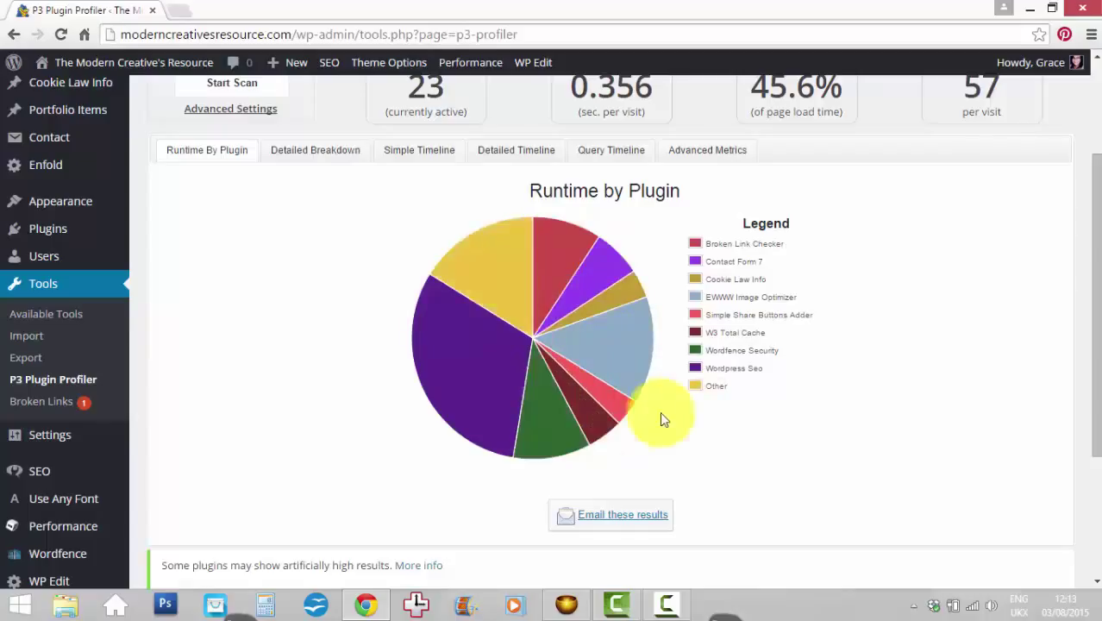
scroll(1087, 449, up, 1)
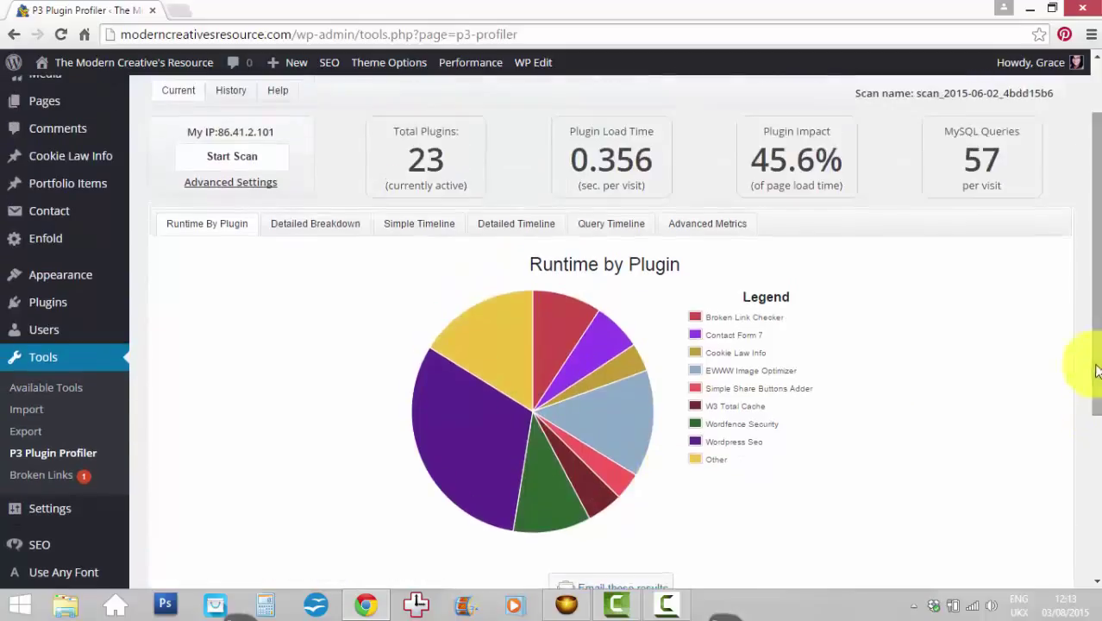
mouse_move(464, 341)
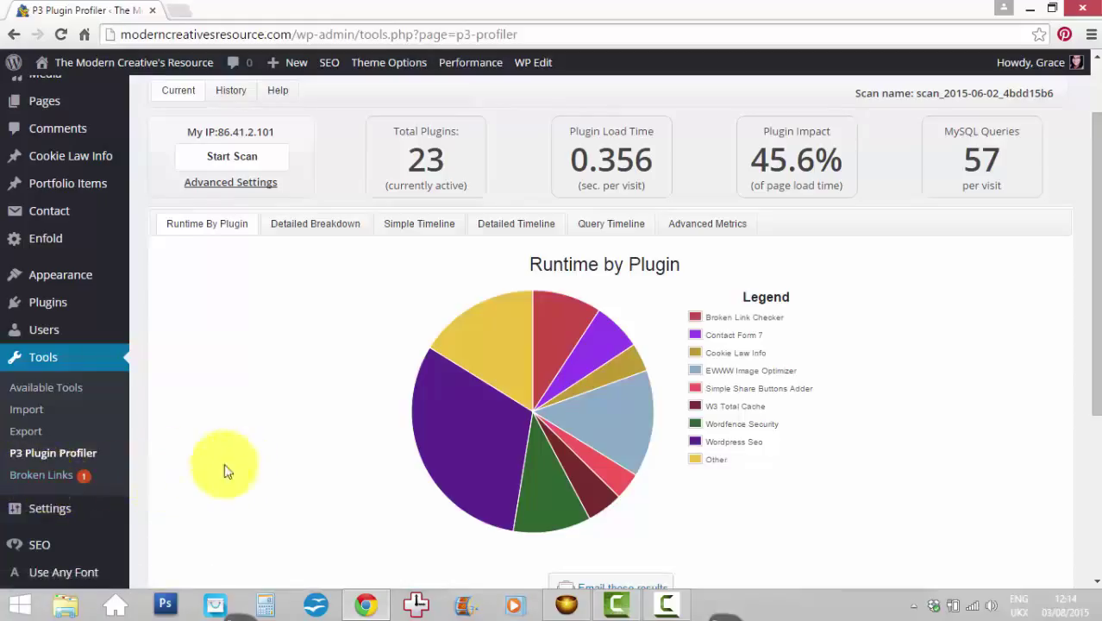
Return to the installed plugins list and open the UpdraftPlus - Backup/Restore page
click(35, 310)
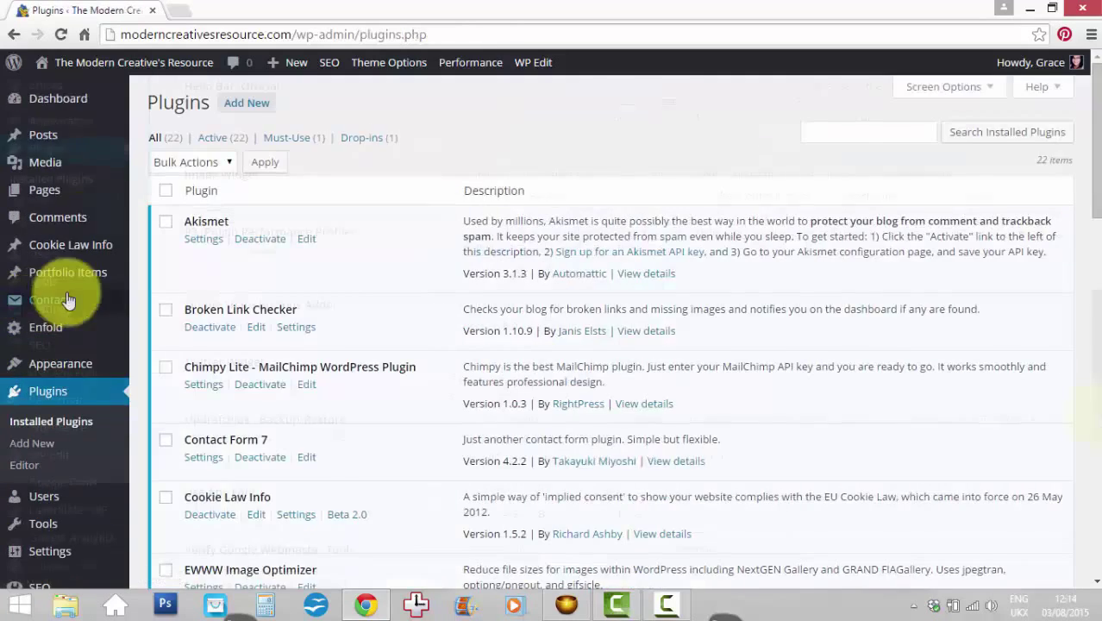
scroll(690, 315, down, 8)
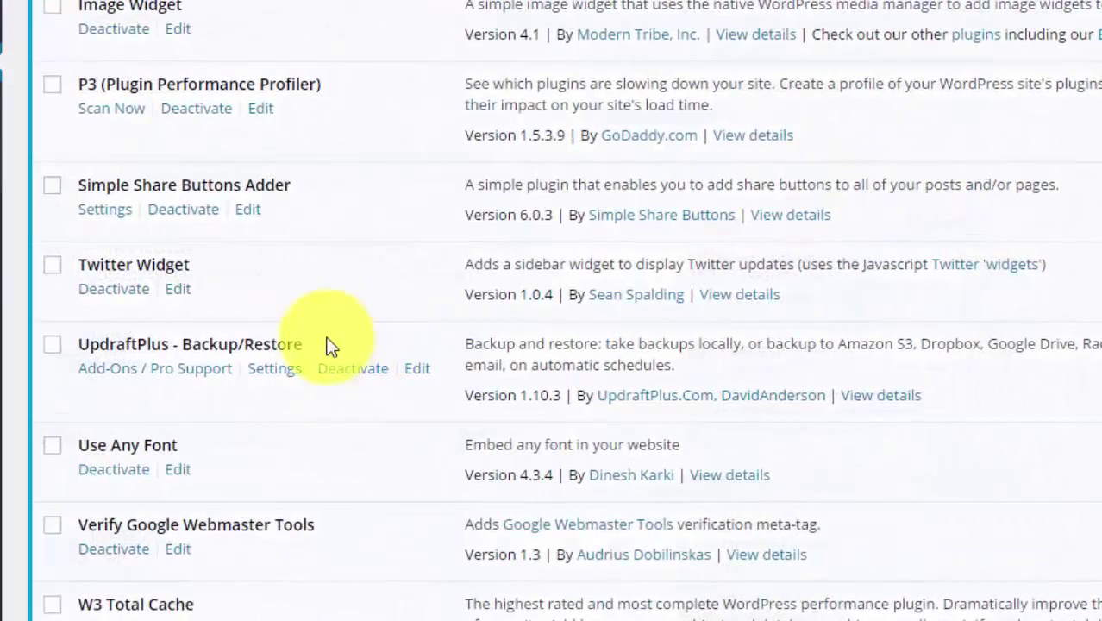
scroll(568, 310, down, 1)
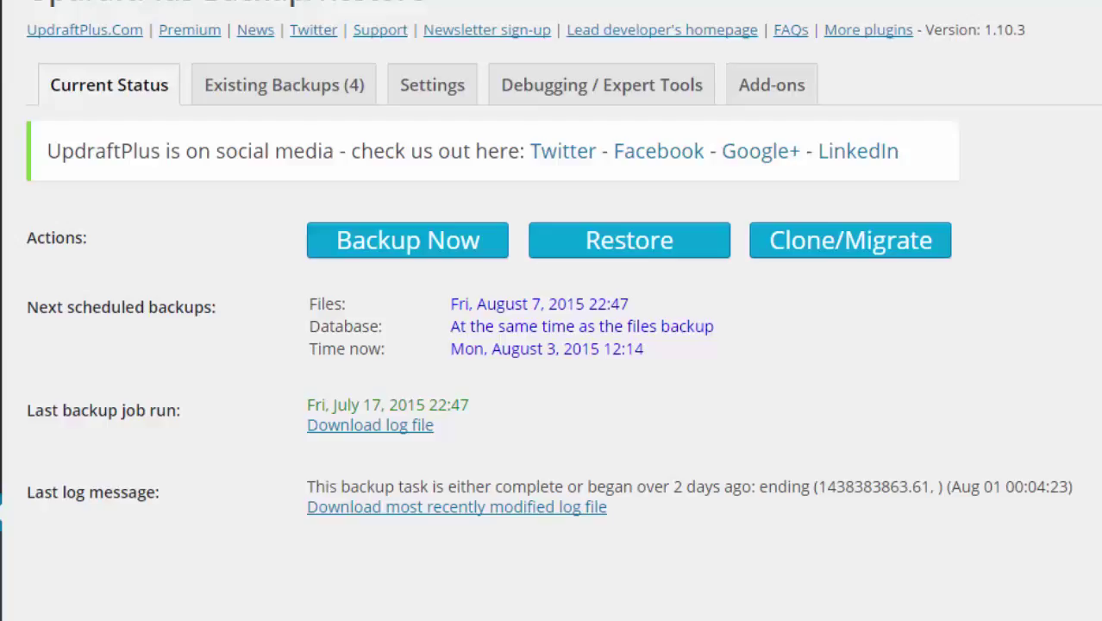
Review UpdraftPlus's current status, its existing backups and its backup contents and schedule settings
click(146, 97)
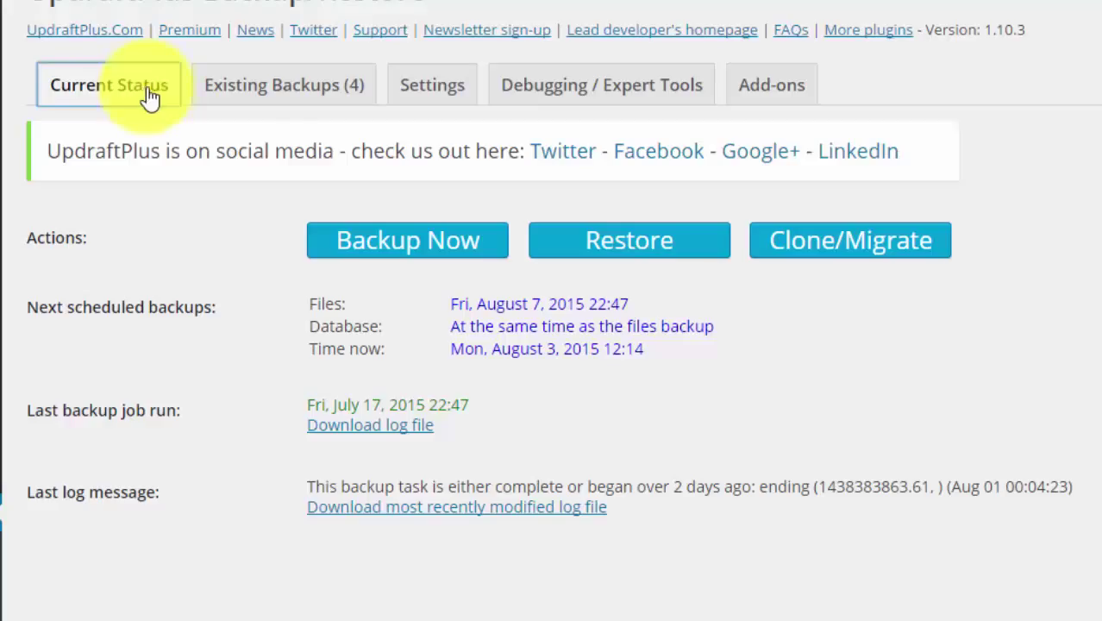
click(276, 89)
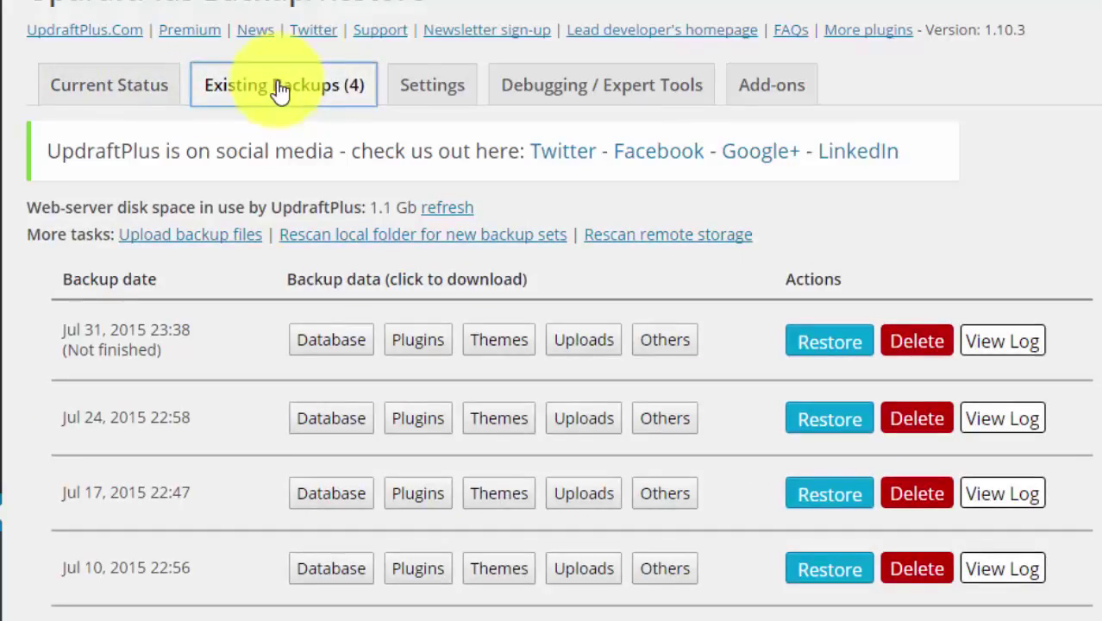
click(425, 96)
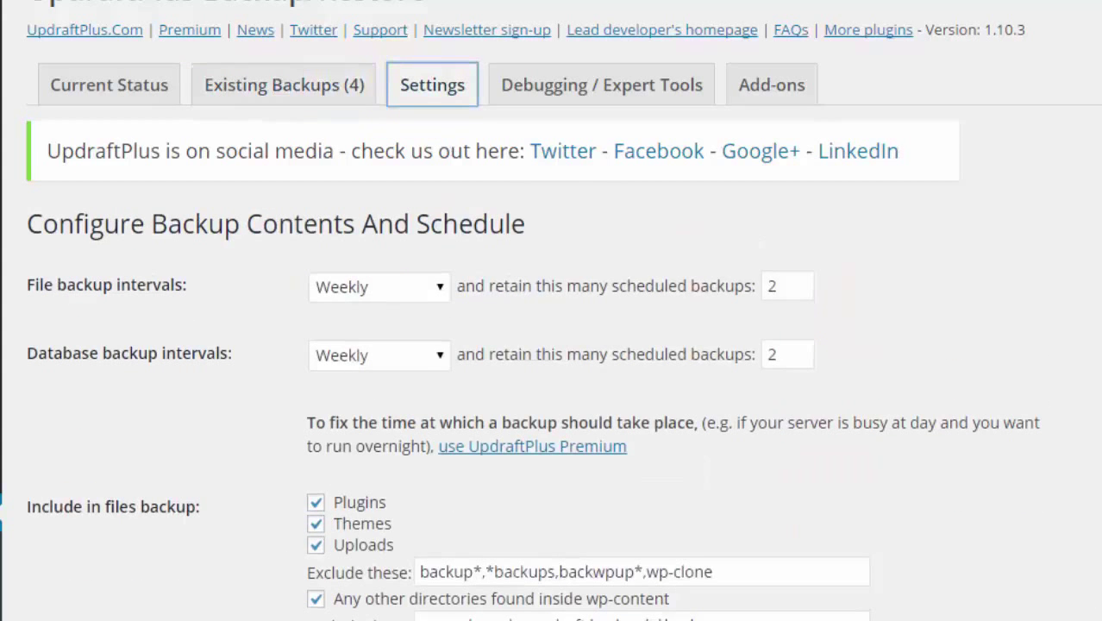
Review UpdraftPlus's file backup inclusions, database options, email reporting and remote storage settings
scroll(551, 311, down, 1)
scroll(551, 310, down, 4)
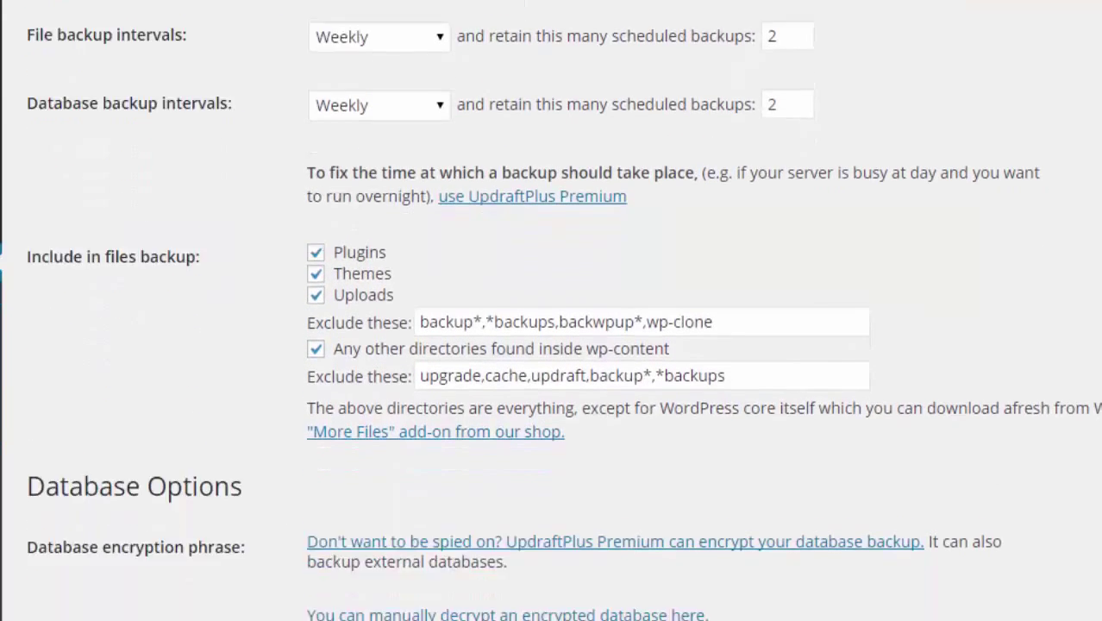
scroll(552, 310, down, 4)
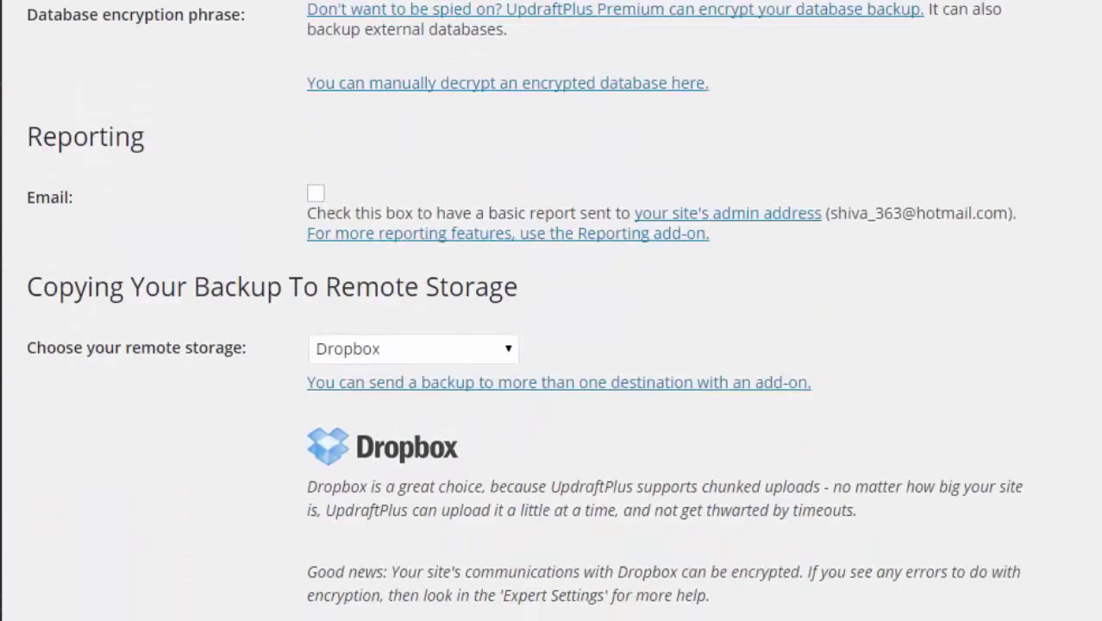
scroll(551, 310, down, 1)
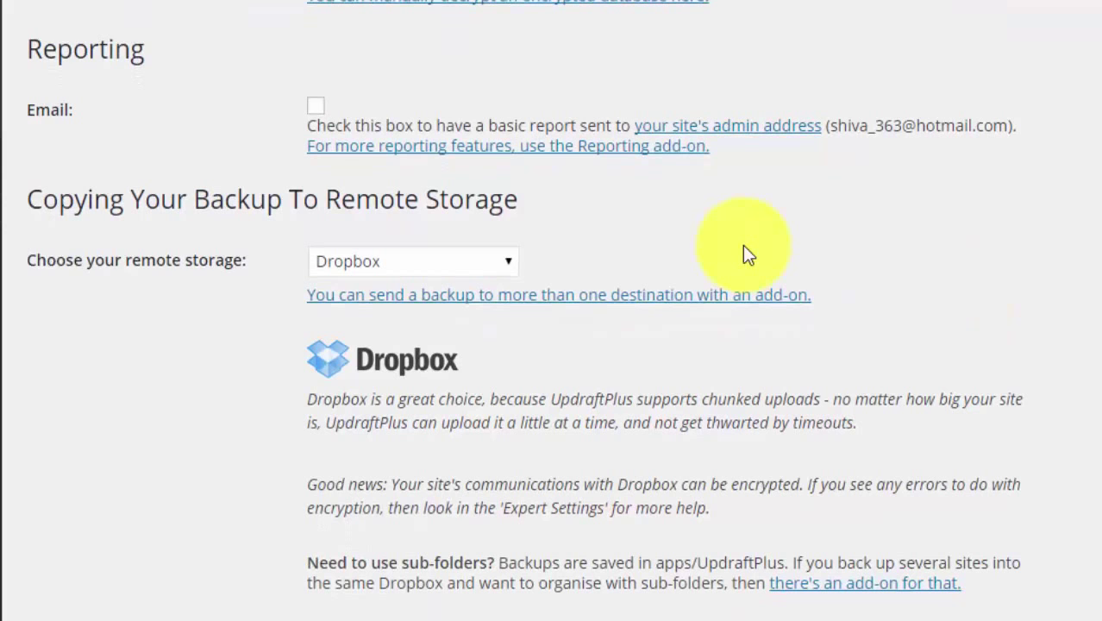
scroll(474, 149, down, 1)
Try Amazon S3 as the remote storage for the backups and switch it back to Dropbox
click(474, 154)
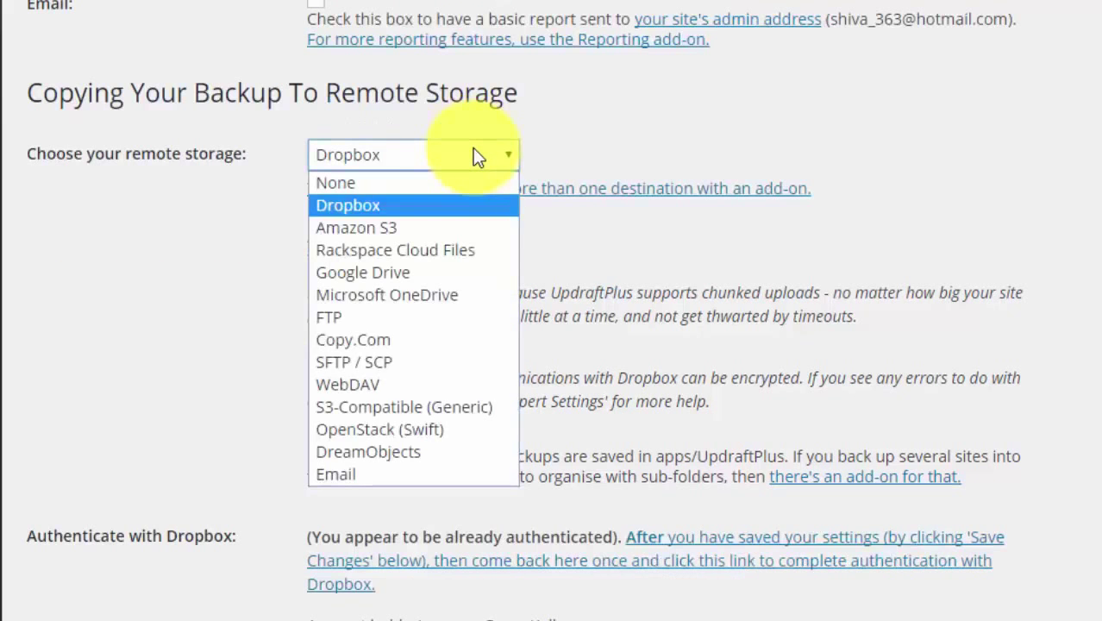
click(380, 227)
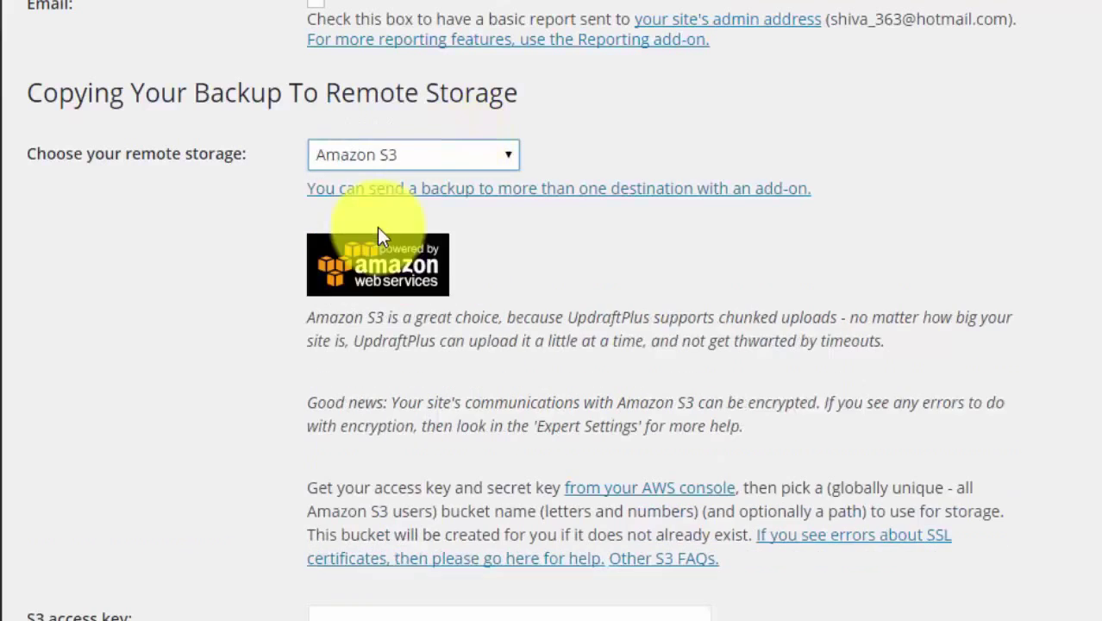
click(505, 158)
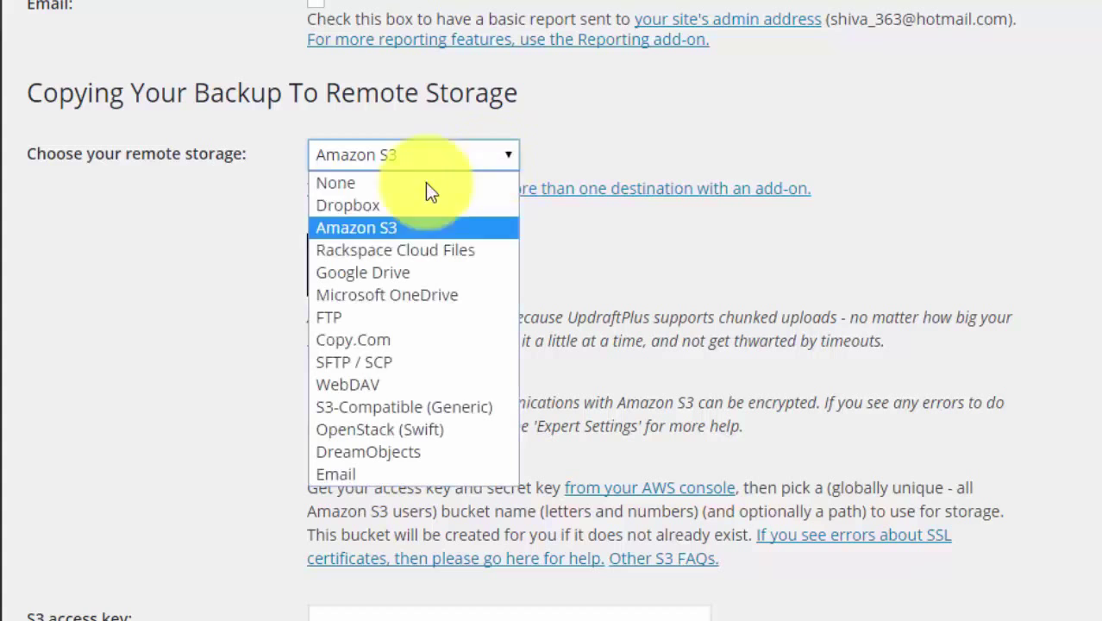
click(382, 204)
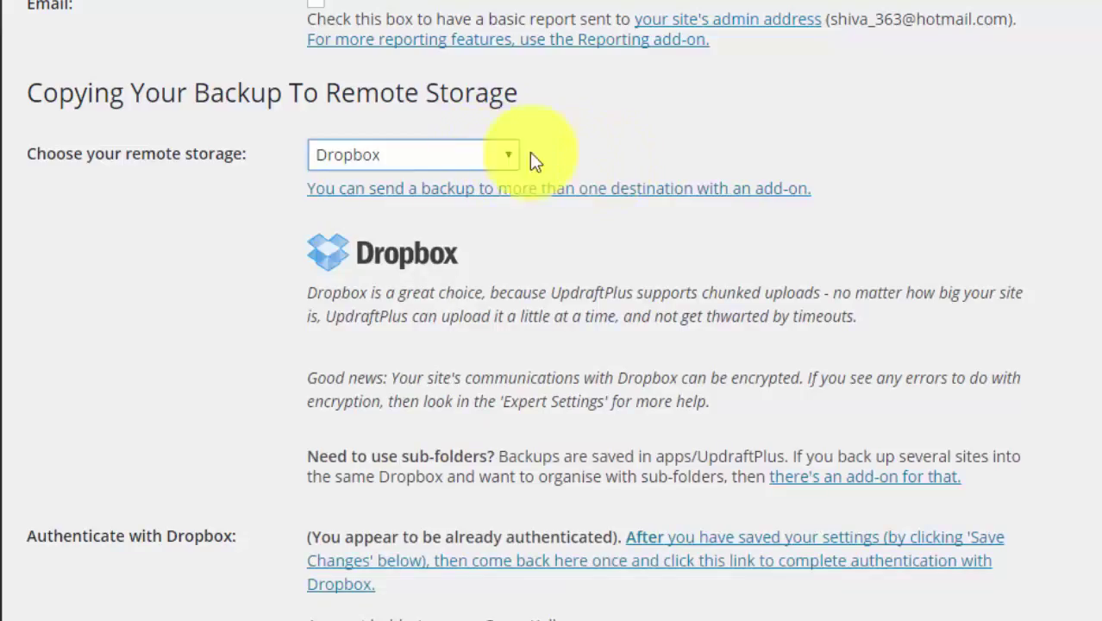
click(509, 159)
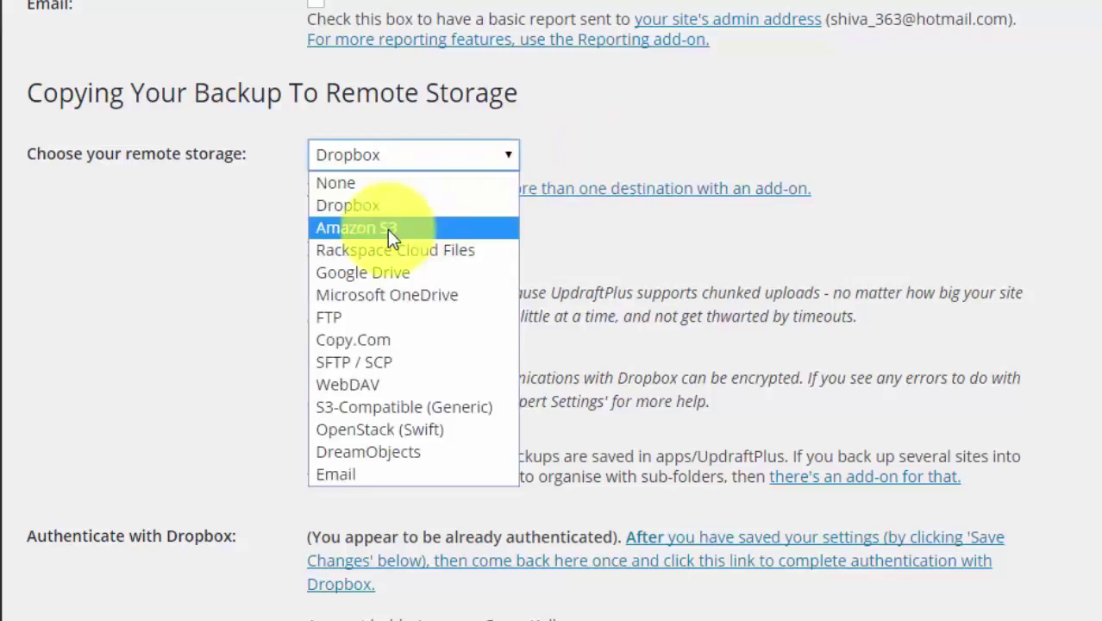
click(387, 229)
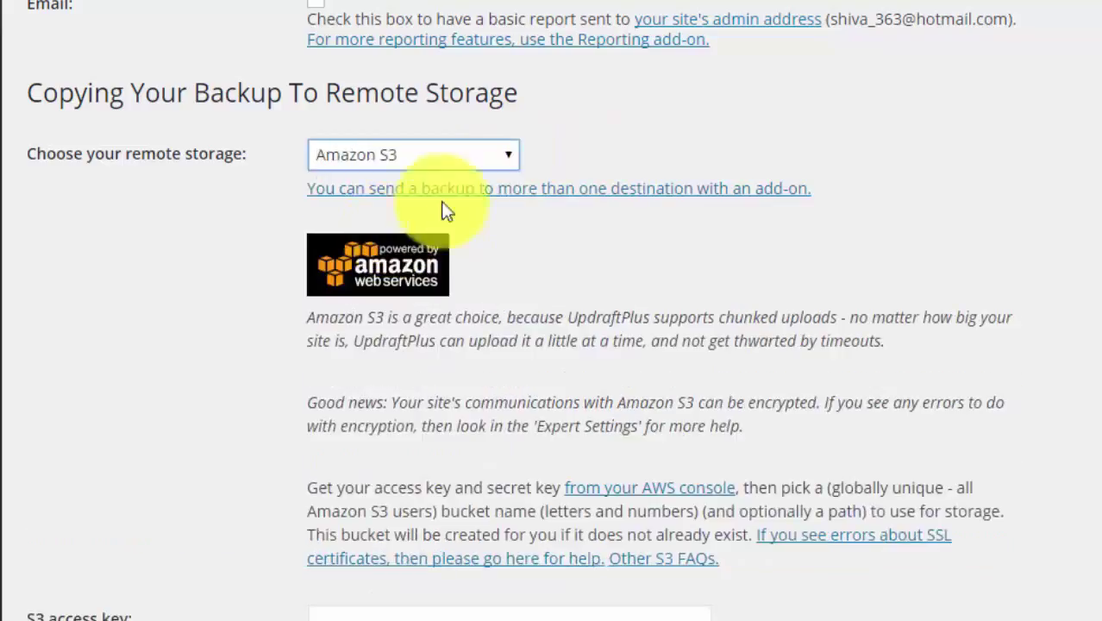
click(509, 155)
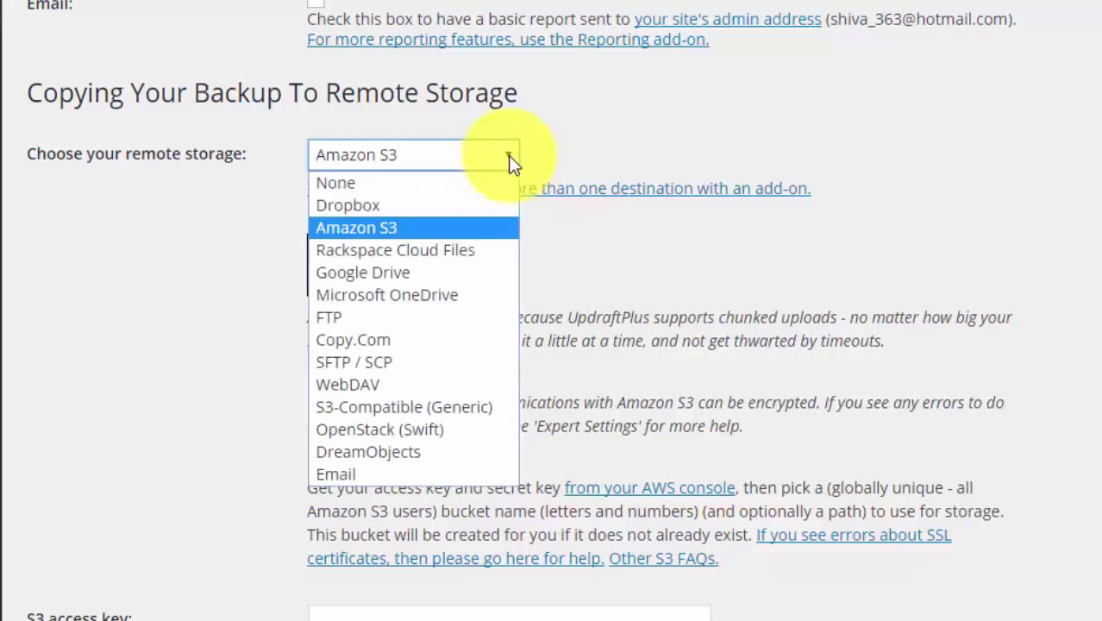
click(386, 204)
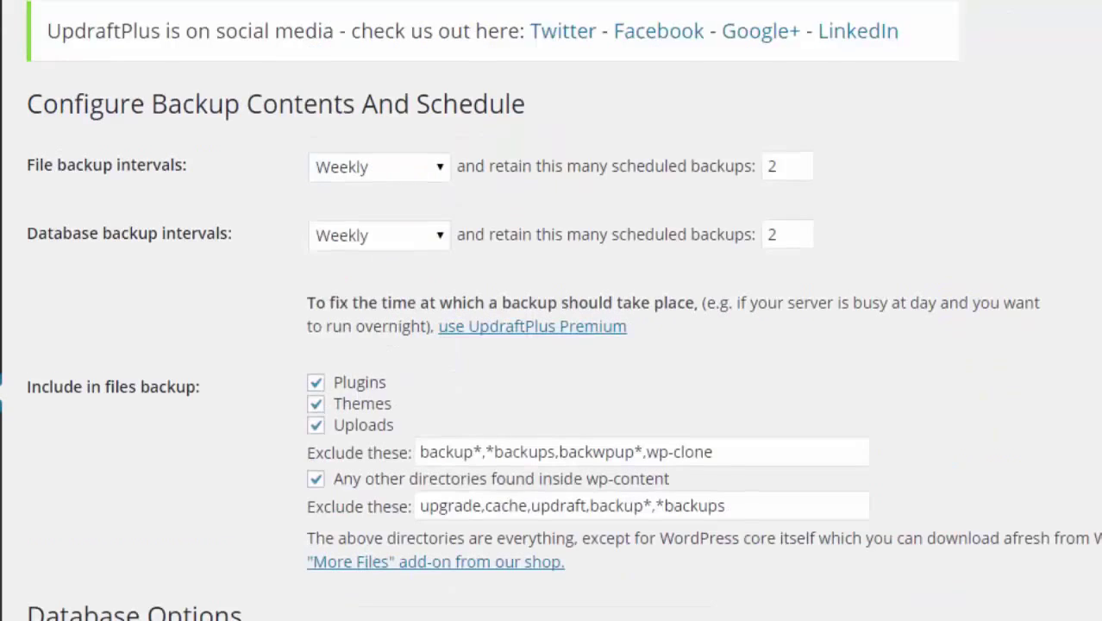
Leave the UpdraftPlus settings without saving and return to the installed plugins list
scroll(553, 310, up, 1)
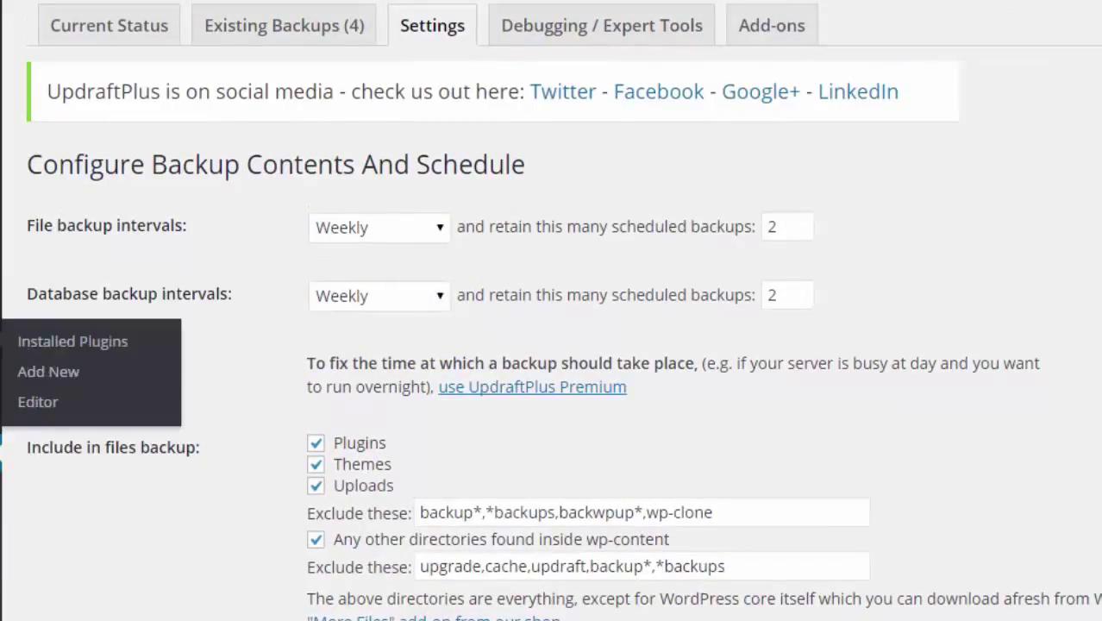
click(1, 340)
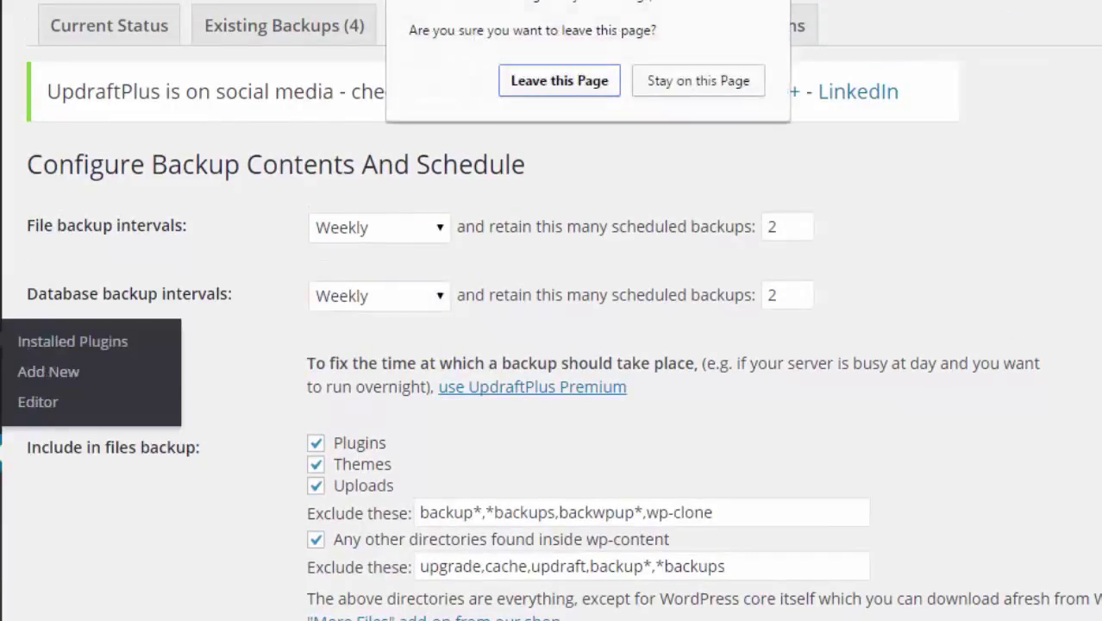
click(525, 77)
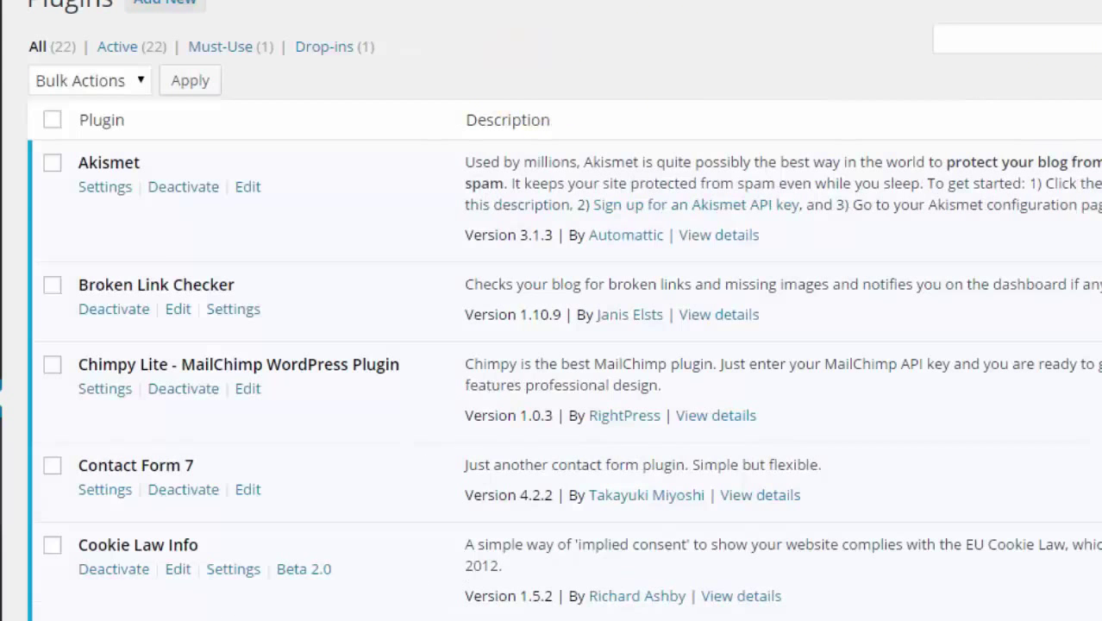
Review the installed plugin entries from UpdraftPlus and Use Any Font through W3 Total Cache, Wordfence Security and WP Edit
scroll(804, 338, down, 15)
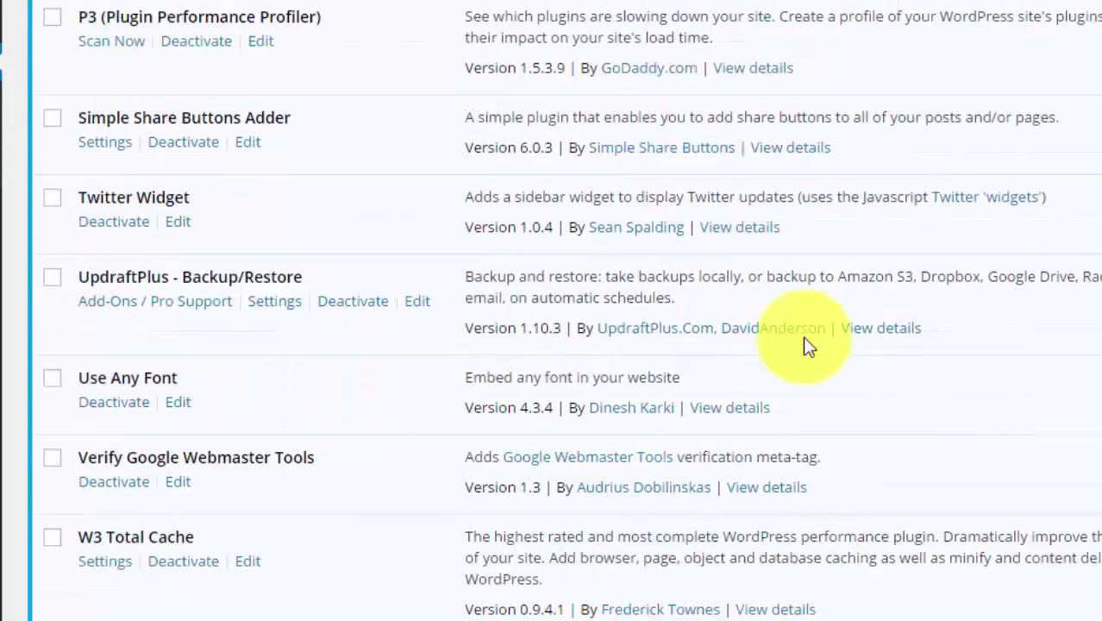
scroll(290, 207, down, 2)
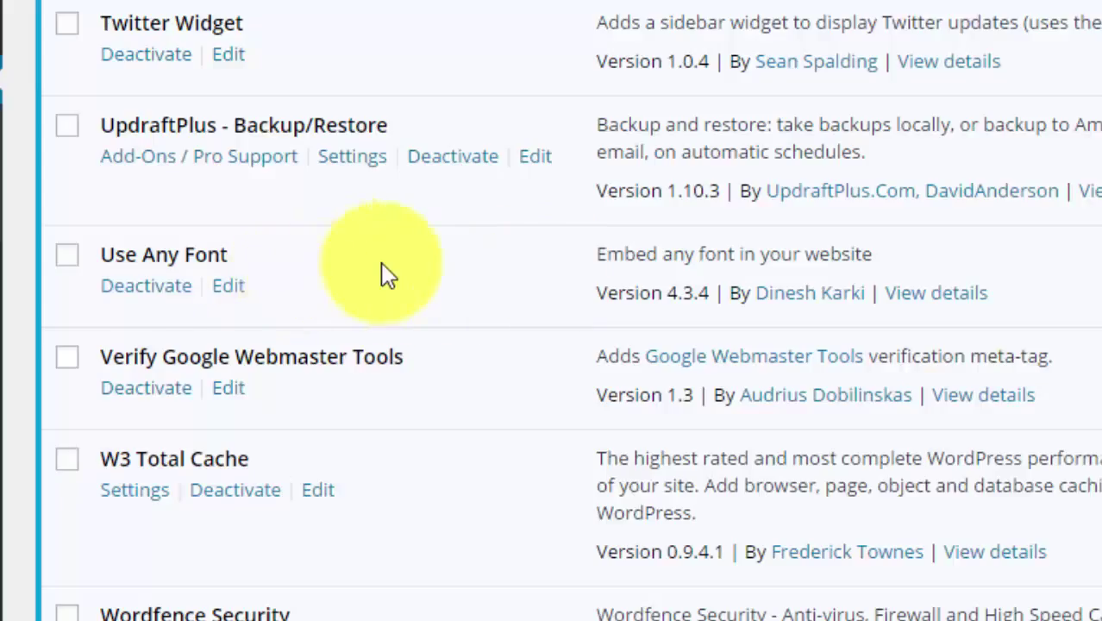
scroll(384, 267, down, 2)
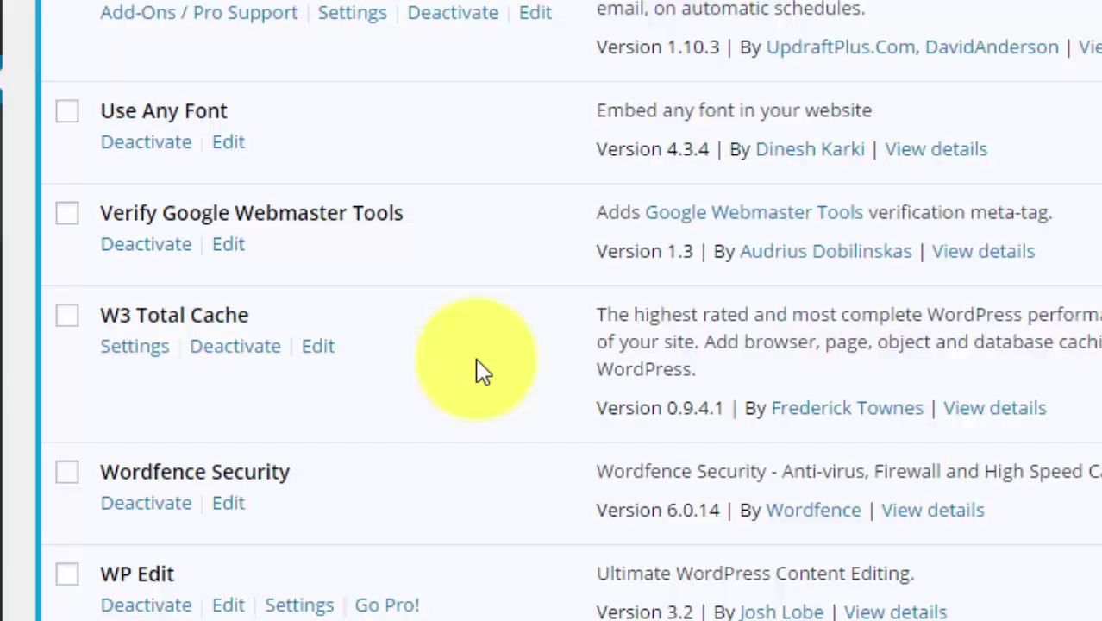
scroll(431, 337, down, 3)
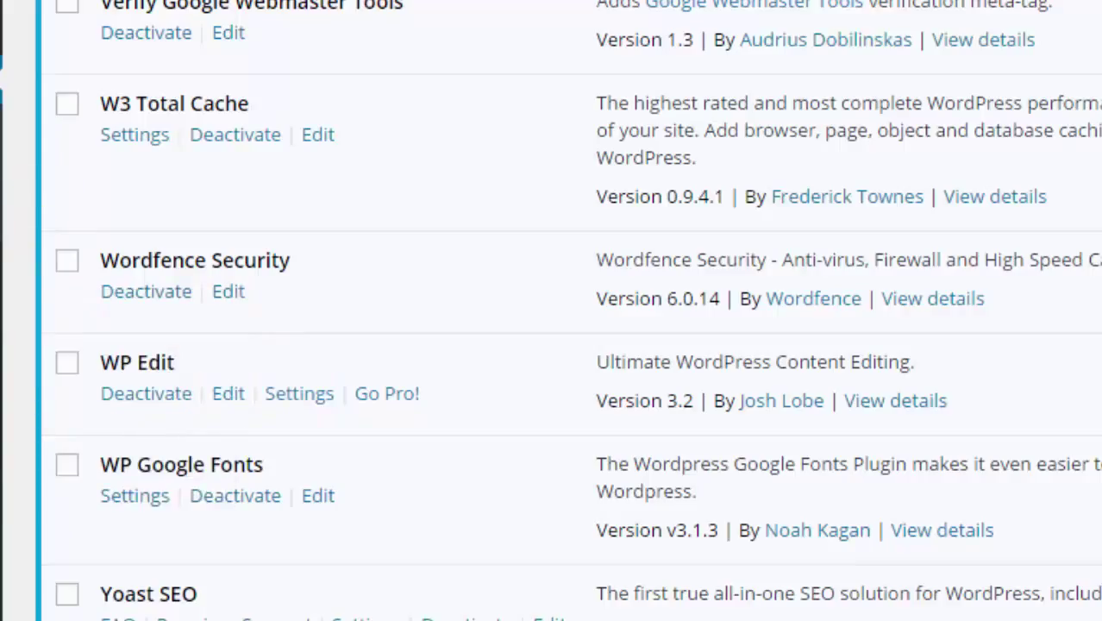
Go to the Posts list and open the post "Are you afraid to sell? Well, you're not alone."
scroll(25, 431, up, 10)
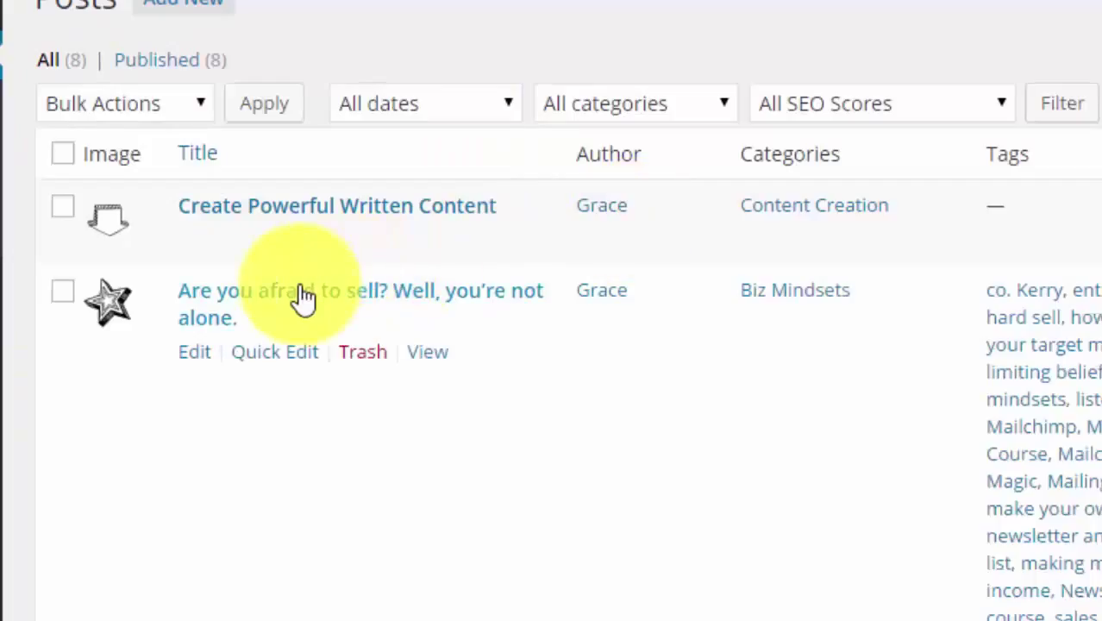
click(304, 296)
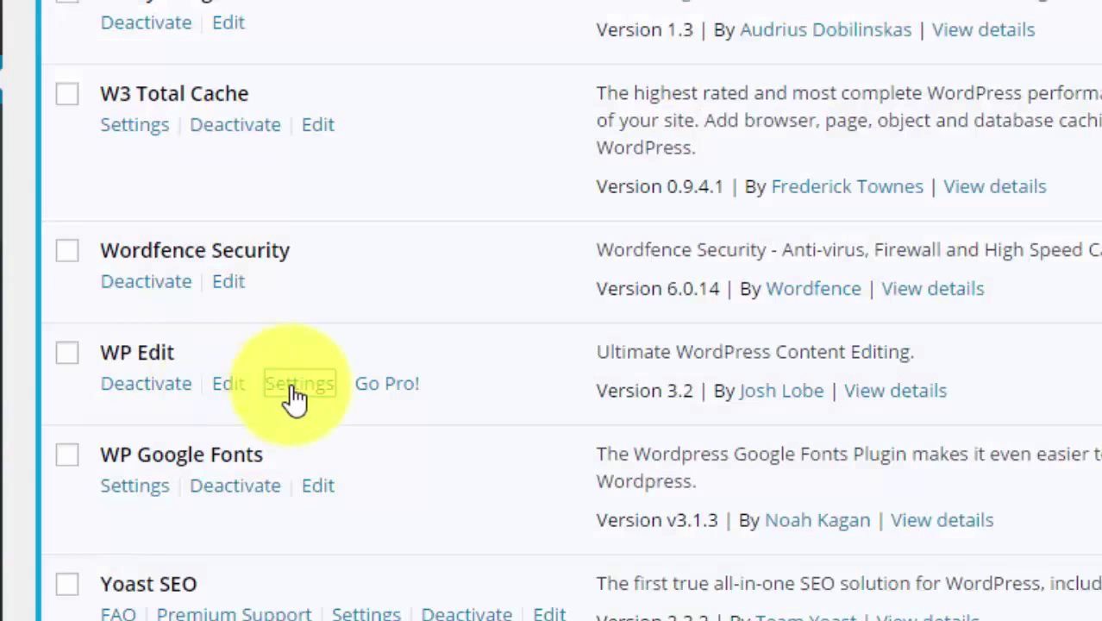
Open the WP Edit settings, try moving the Subscript button into the first button row and return it to the button container
click(294, 388)
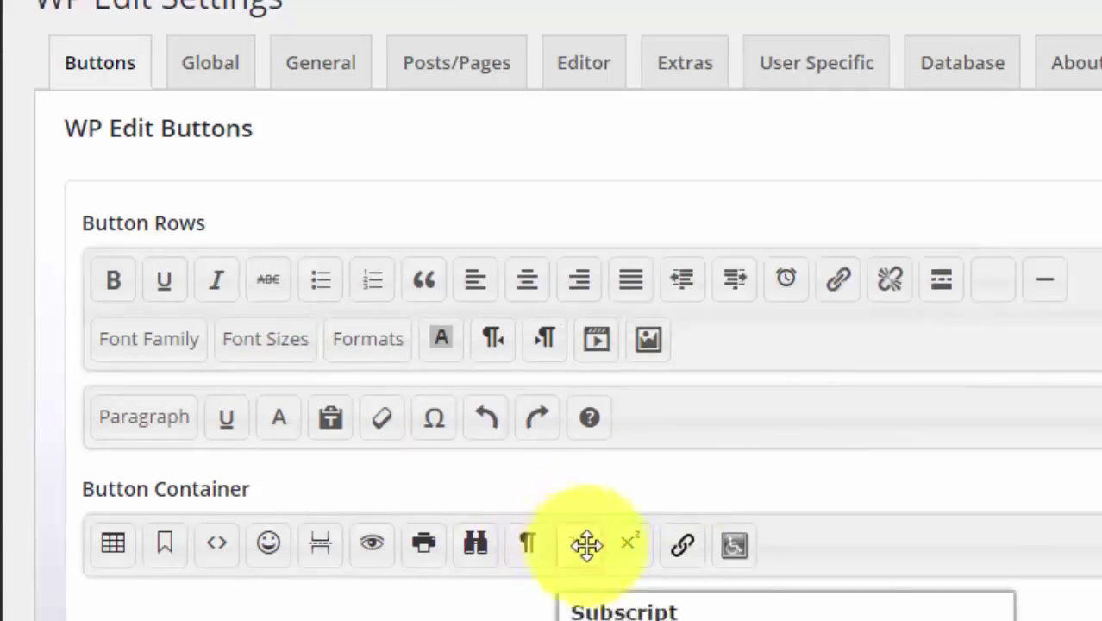
drag(586, 544, 692, 297)
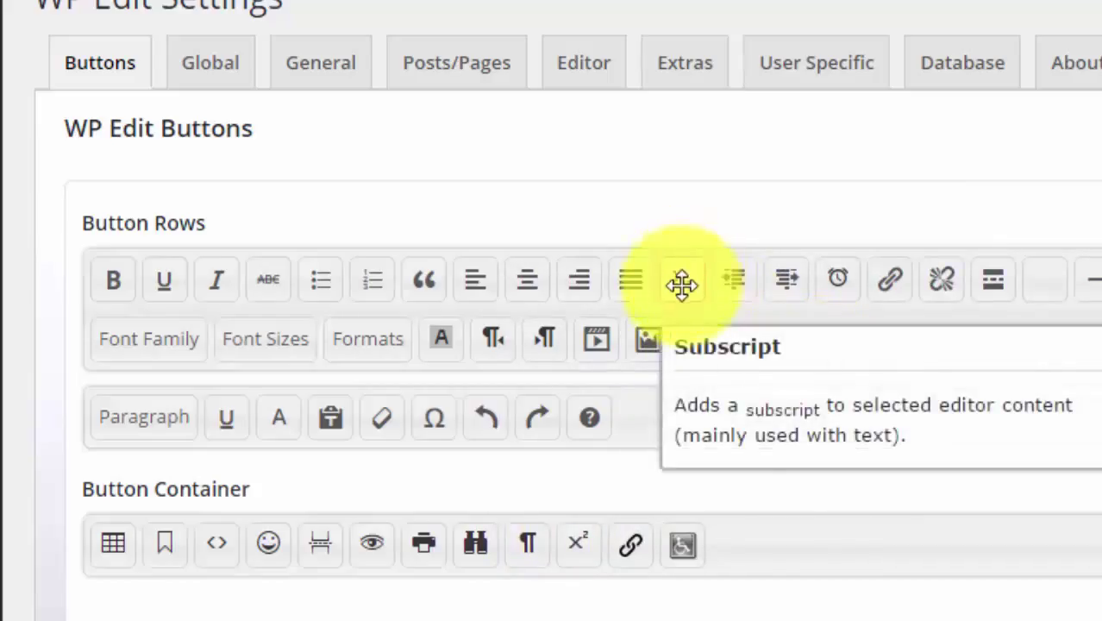
drag(682, 284, 738, 509)
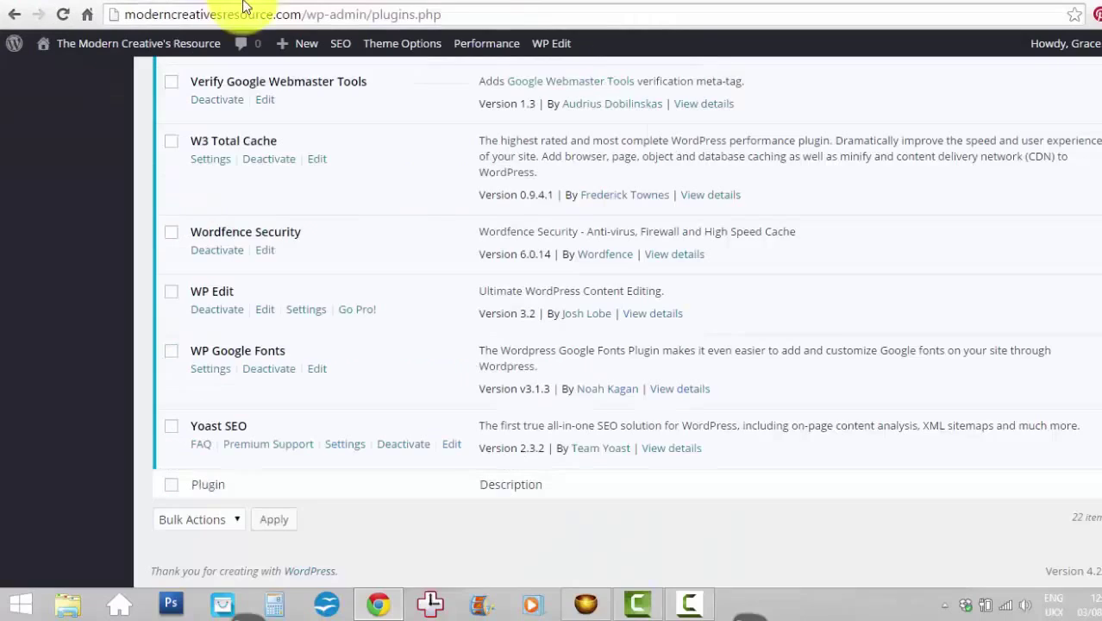
Open Google in a new browser tab and search for "google fonts"
key(ctrl+t)
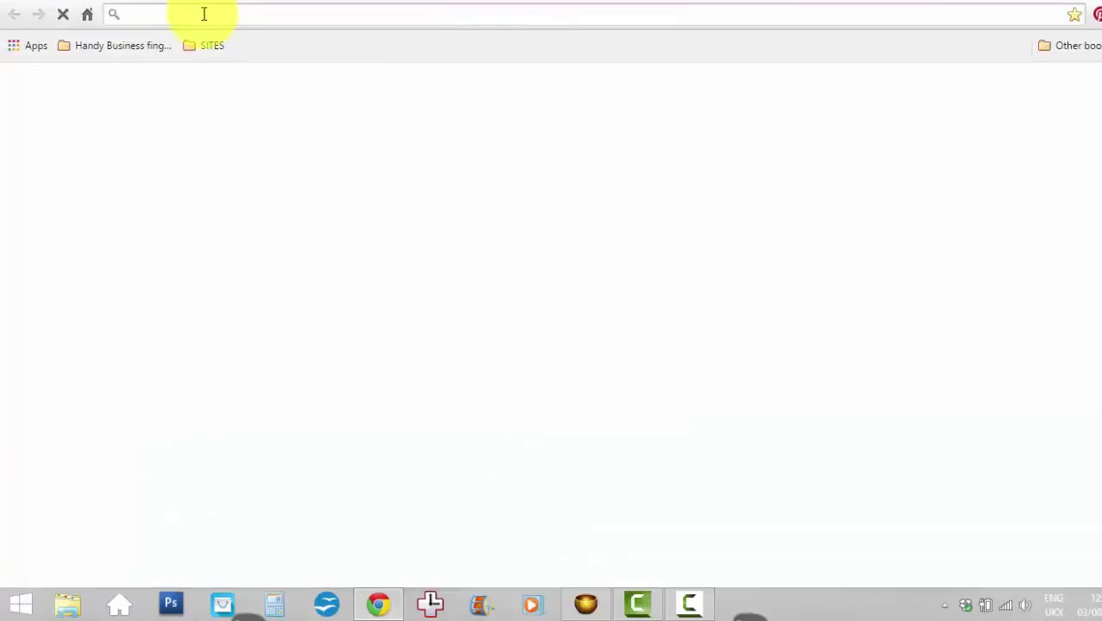
text(www.go)
key(Return)
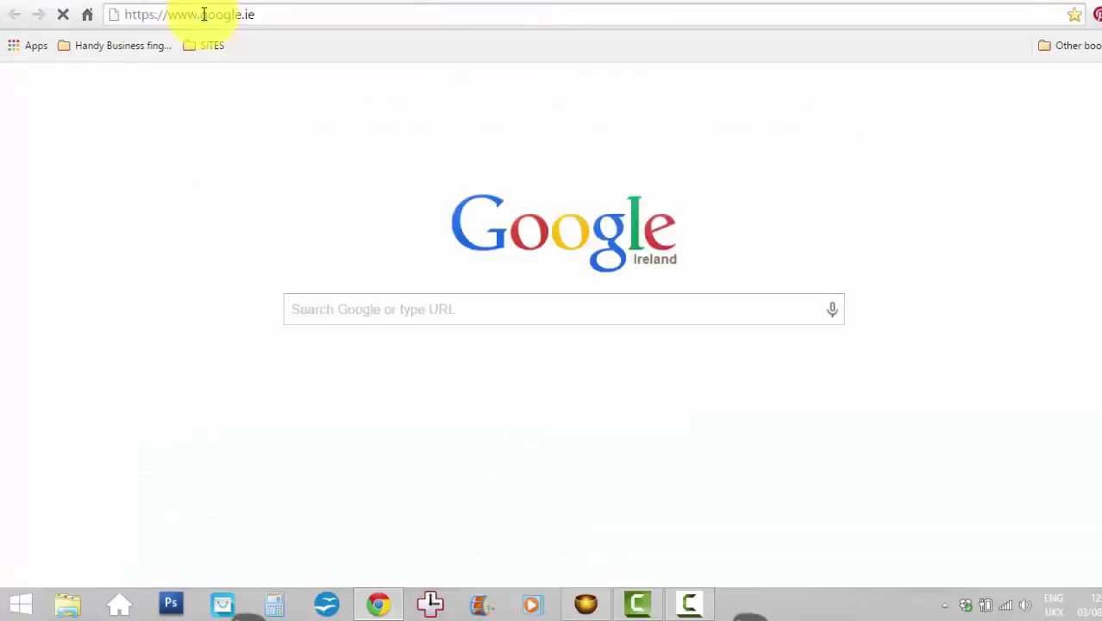
text(googe font)
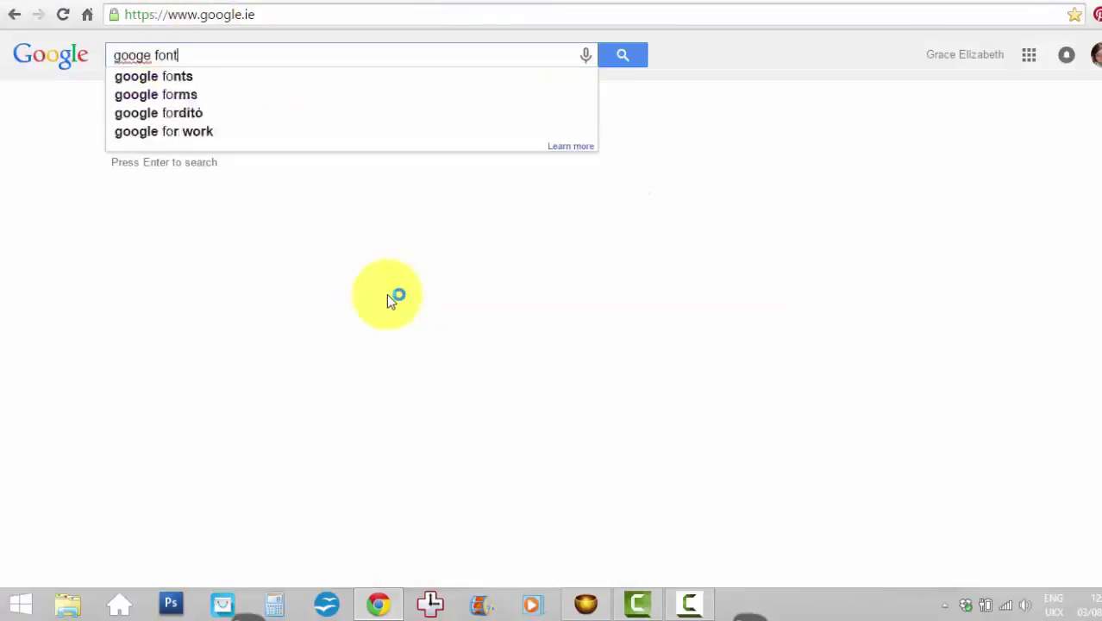
text(s)
key(BackSpace)
key(BackSpace)
key(BackSpace)
key(BackSpace)
key(BackSpace)
key(BackSpace)
key(BackSpace)
text(le)
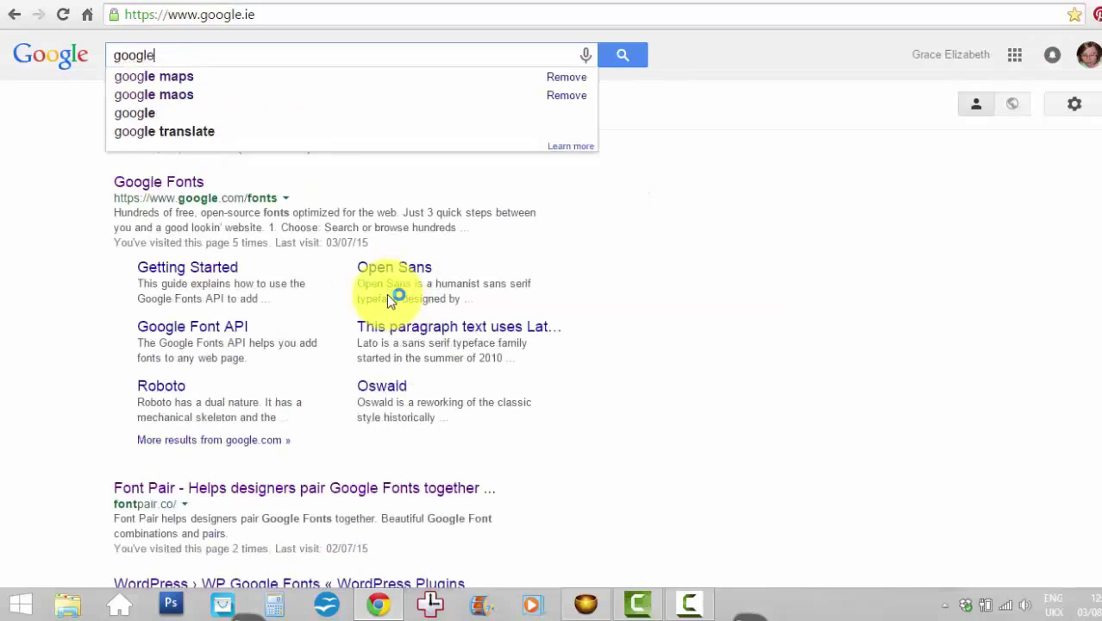
text( fonts)
key(Return)
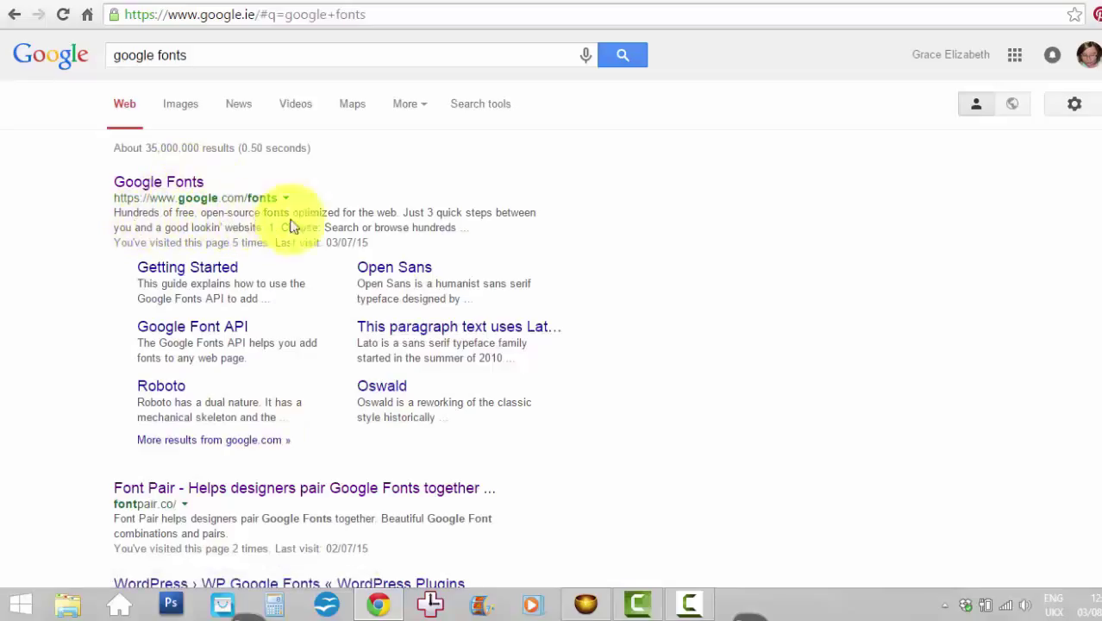
Open the Google Fonts site from the search results and browse its font families
click(158, 191)
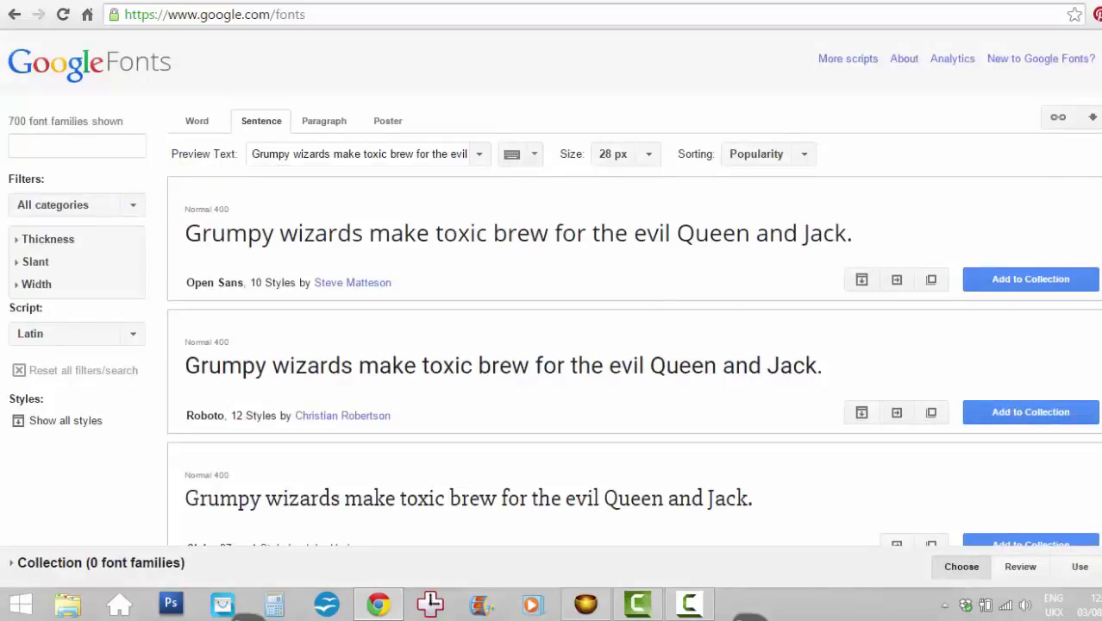
scroll(634, 362, down, 8)
scroll(634, 363, up, 8)
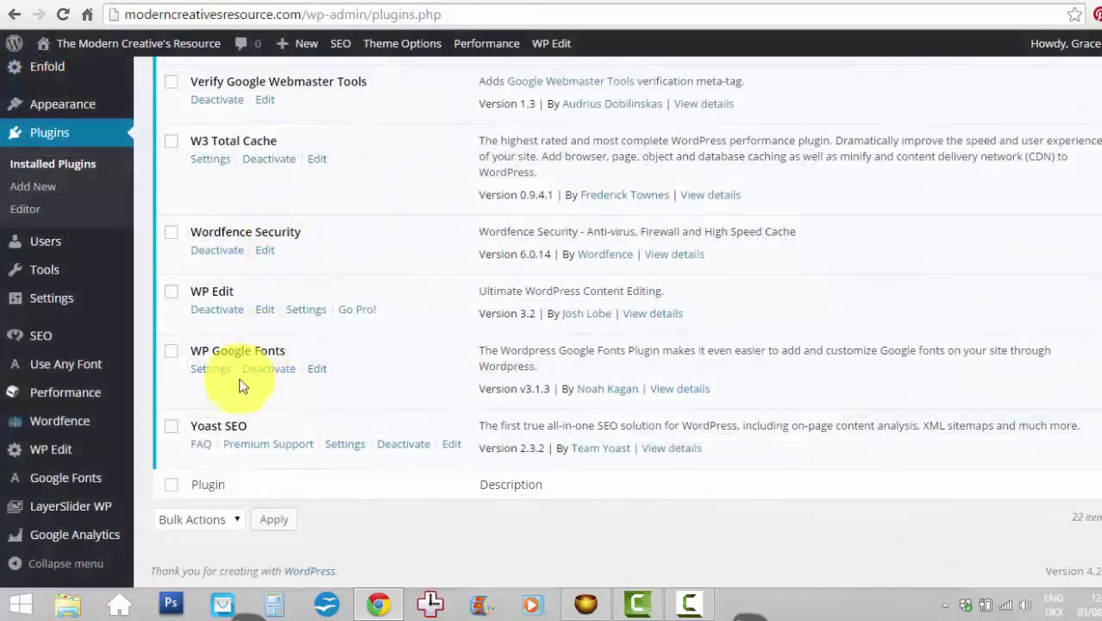
Return to the WordPress plugins list, open the WP Google Fonts settings and inspect the font slots and Font 5's available fonts
click(210, 371)
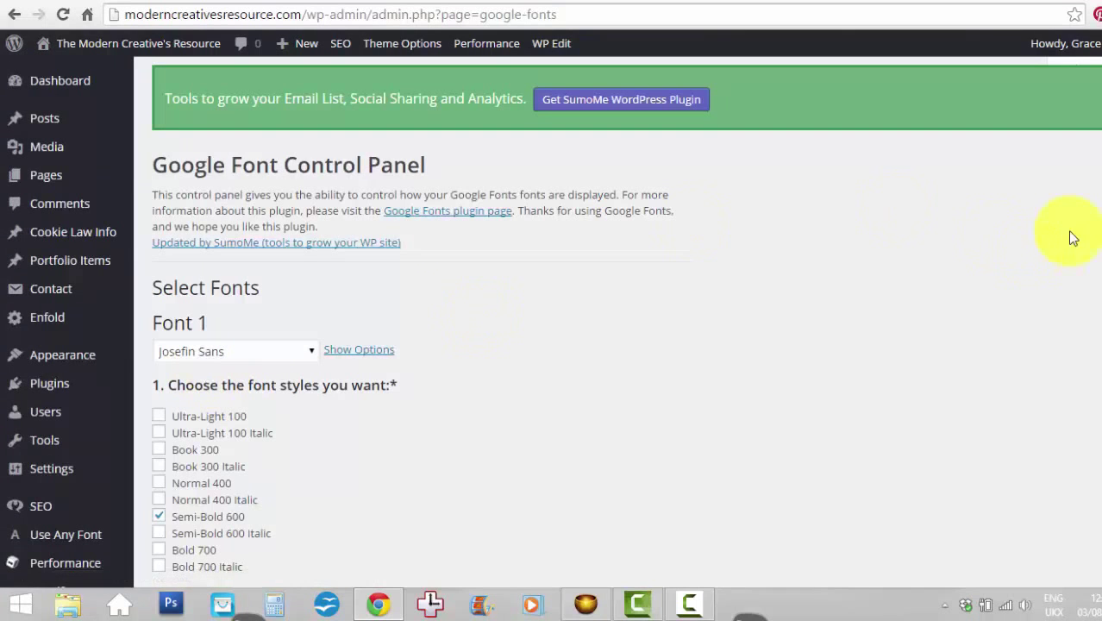
scroll(617, 319, down, 20)
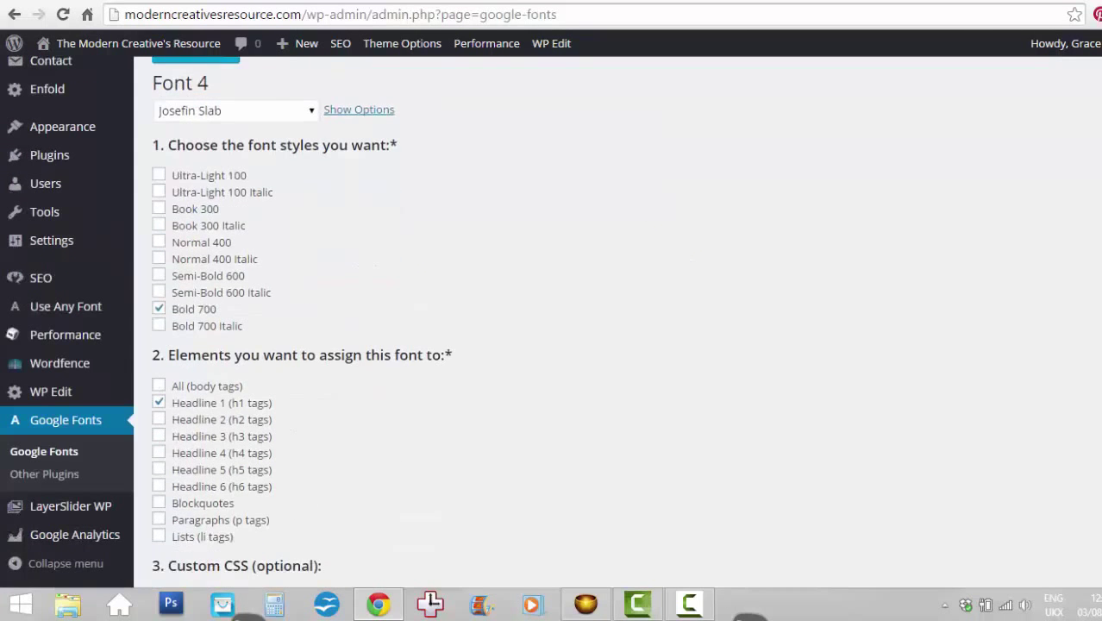
scroll(345, 270, down, 6)
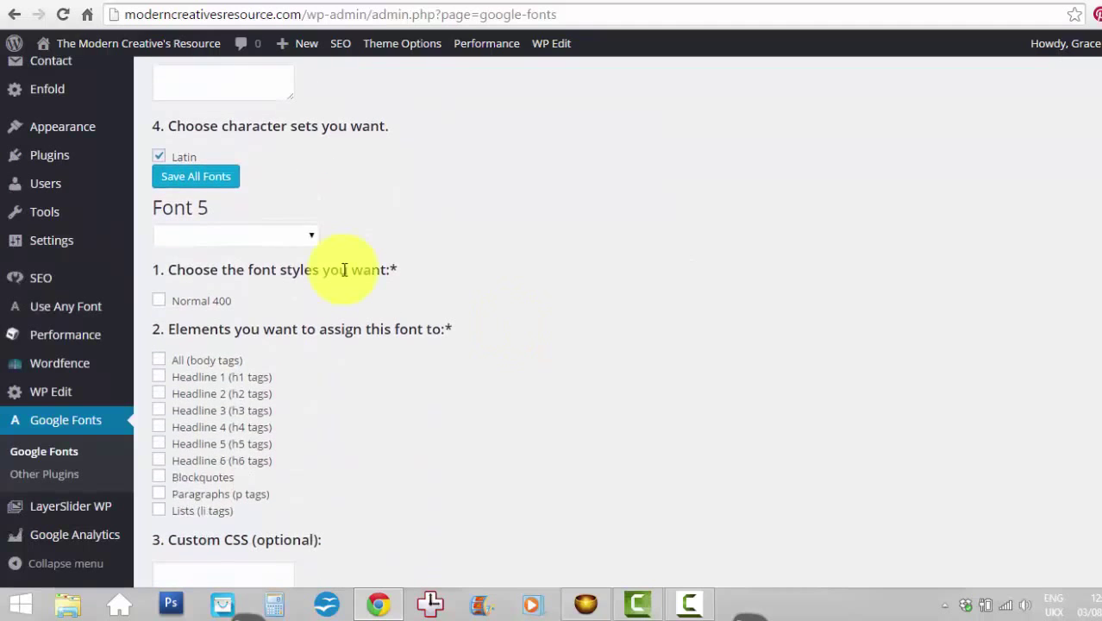
click(305, 236)
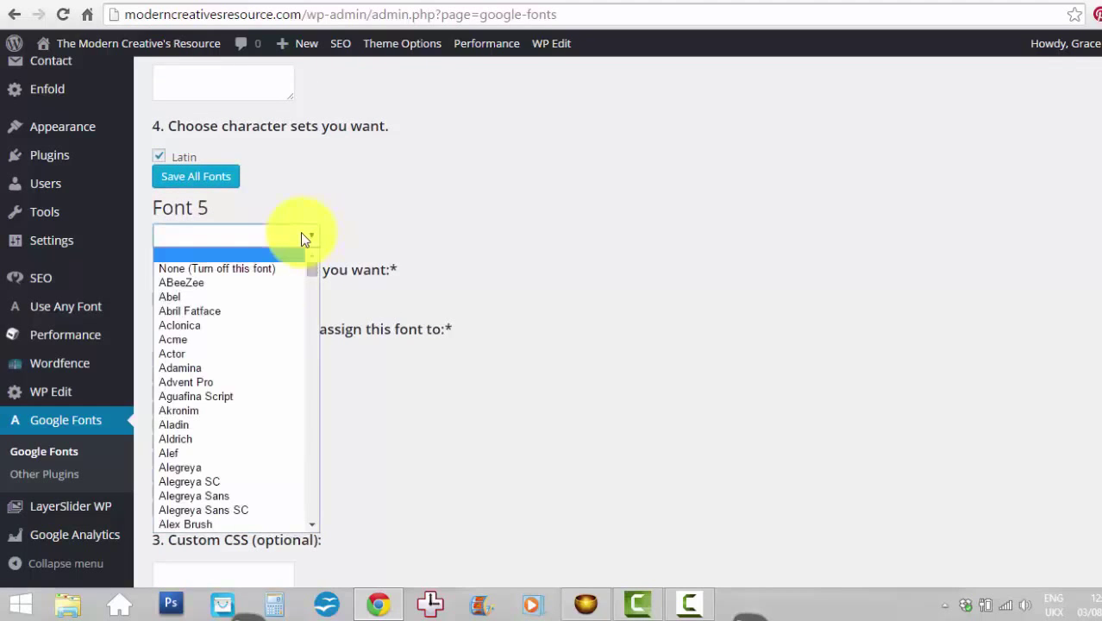
click(233, 235)
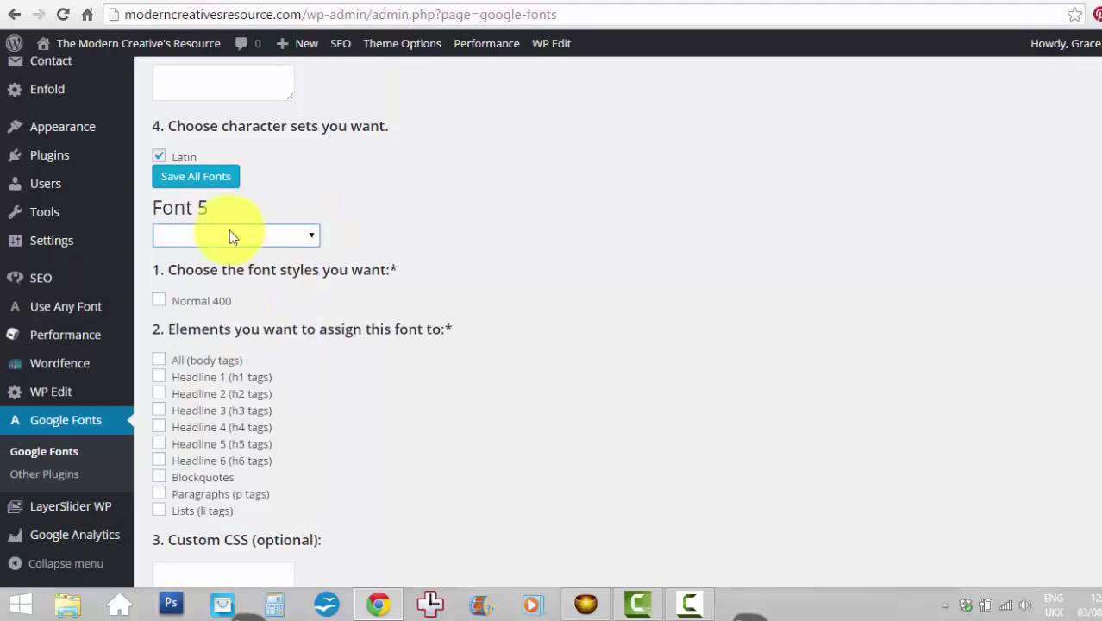
Try Abril Fatface as Font 5 in the Google Fonts settings and turn the font off again
click(296, 236)
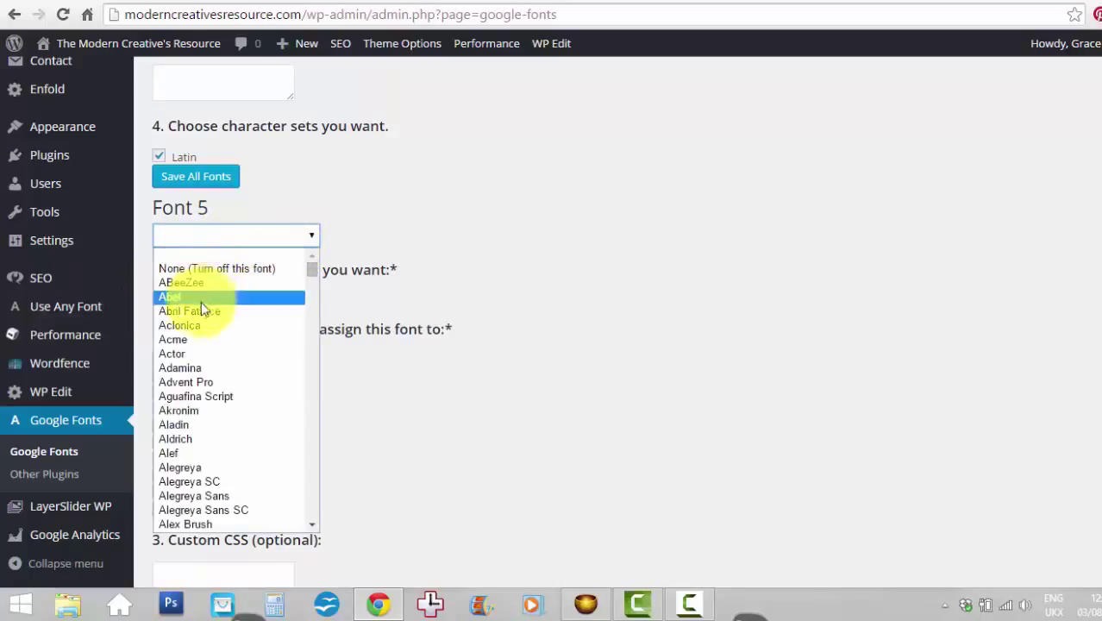
click(193, 310)
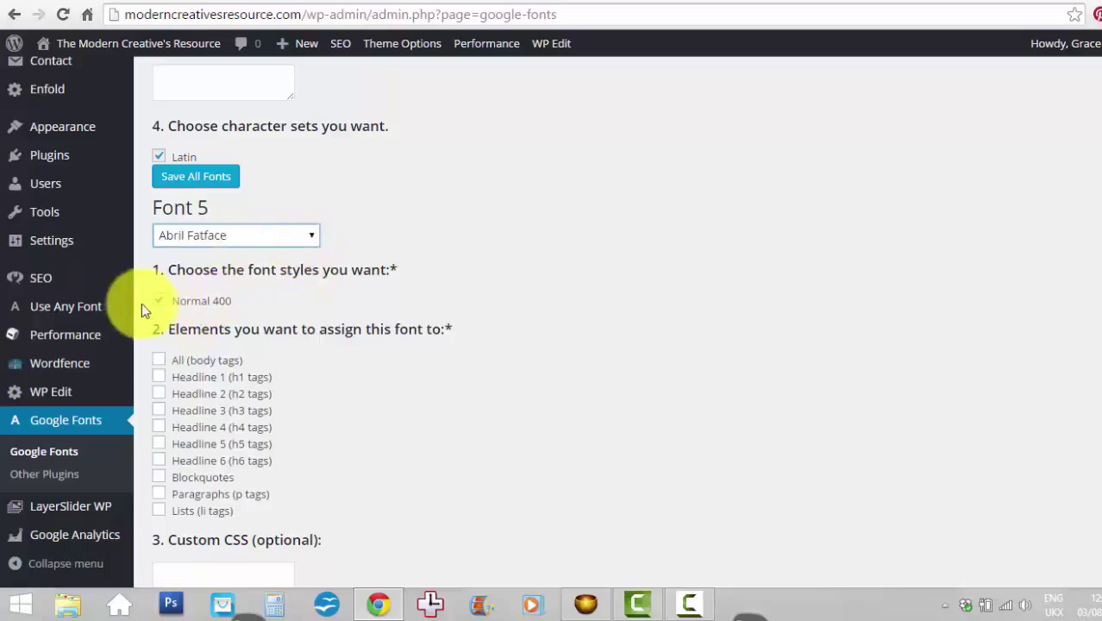
click(310, 298)
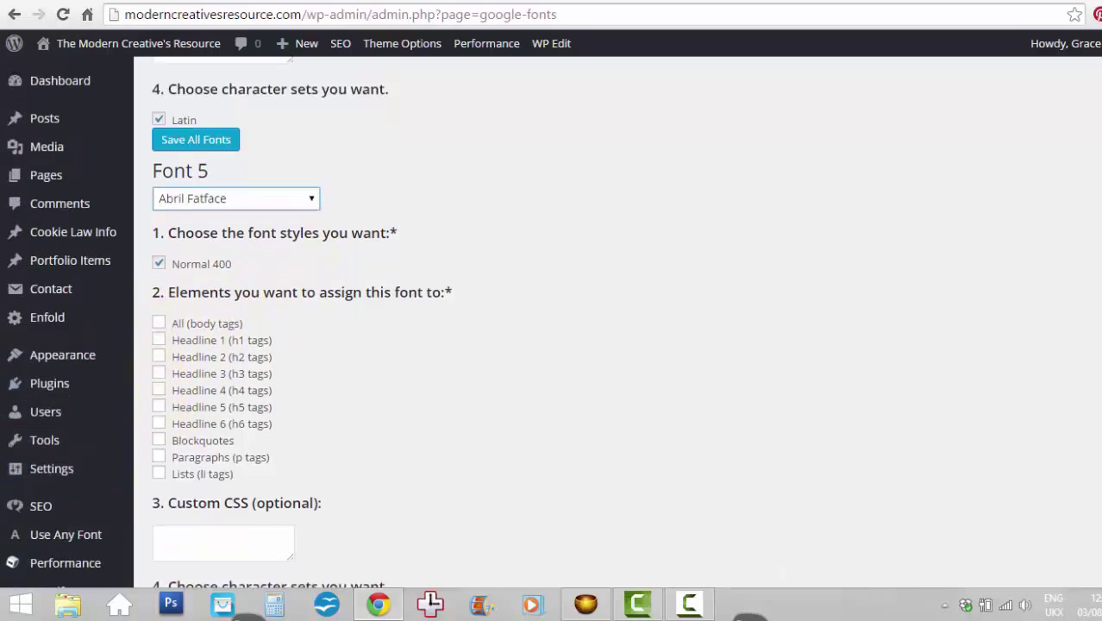
scroll(618, 322, up, 1)
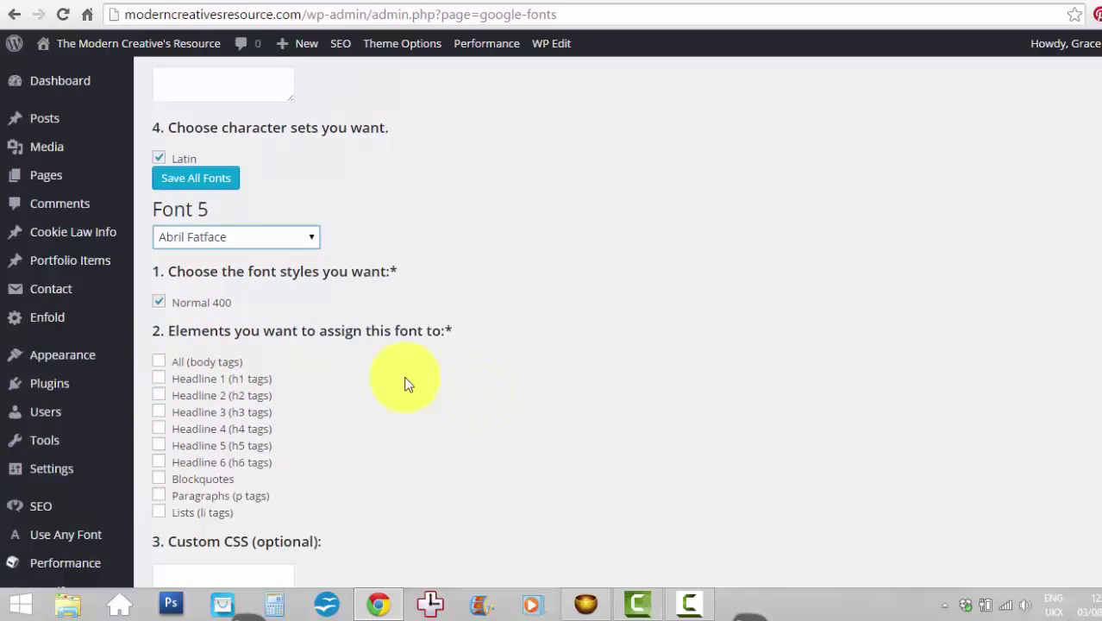
click(312, 239)
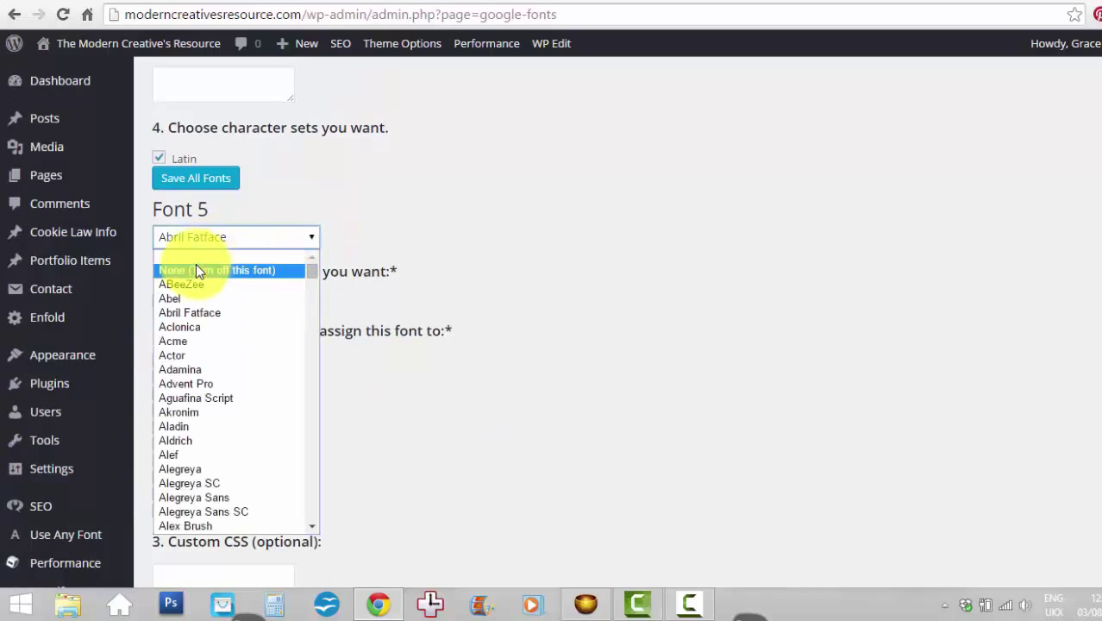
click(196, 264)
Review the Yoast SEO entry in the installed plugins list and open the post "Are you afraid to sell? Well, you're not alone." for editing
drag(1101, 477, 1101, 73)
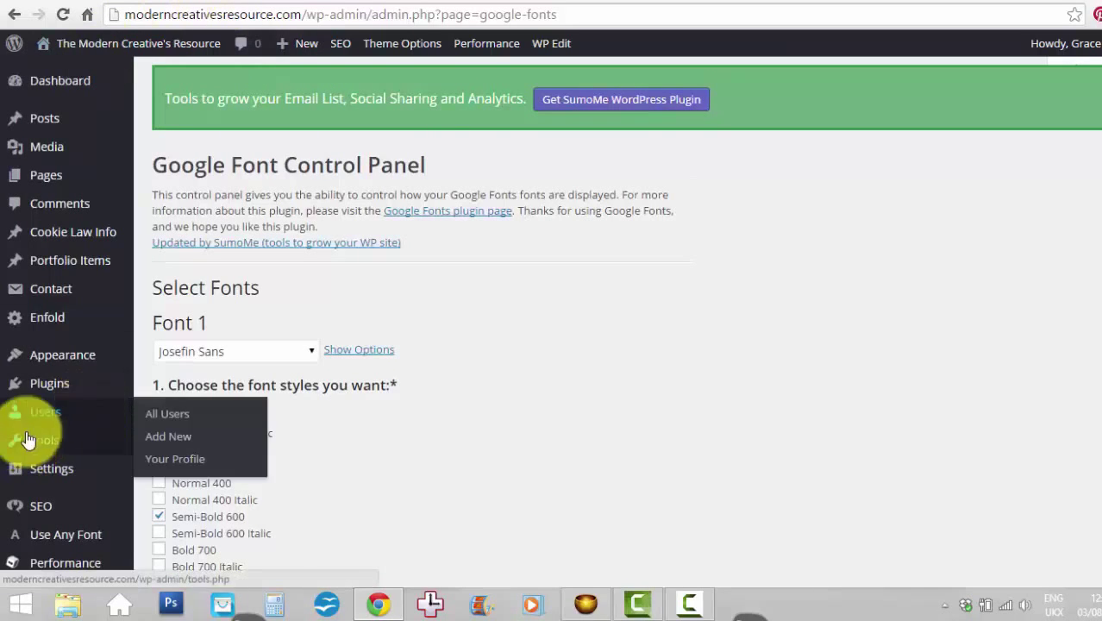
click(54, 397)
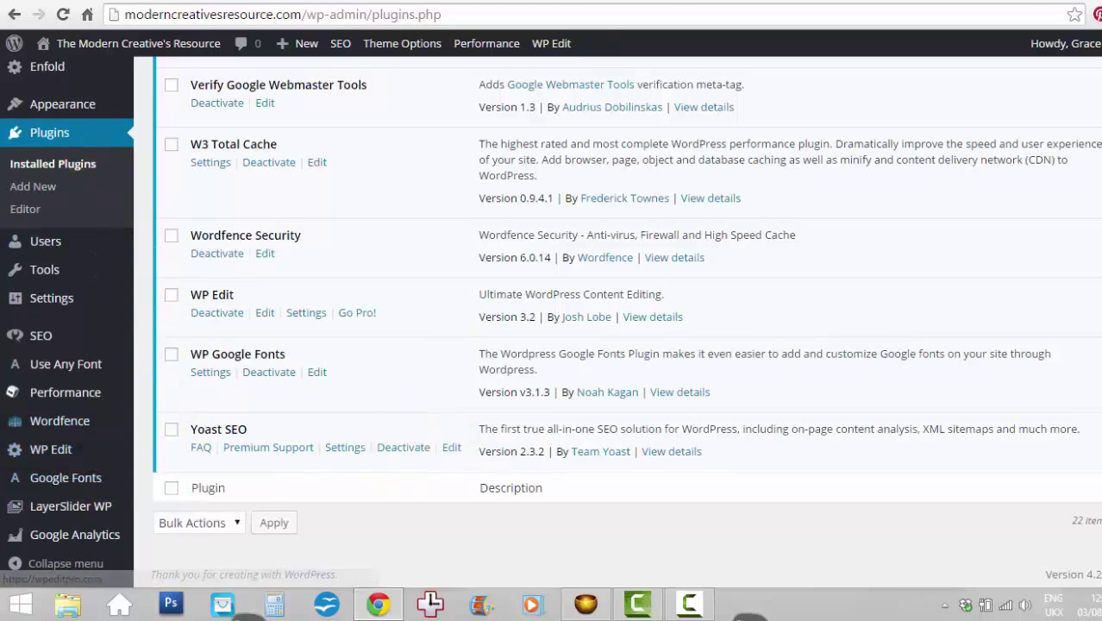
scroll(617, 319, up, 3)
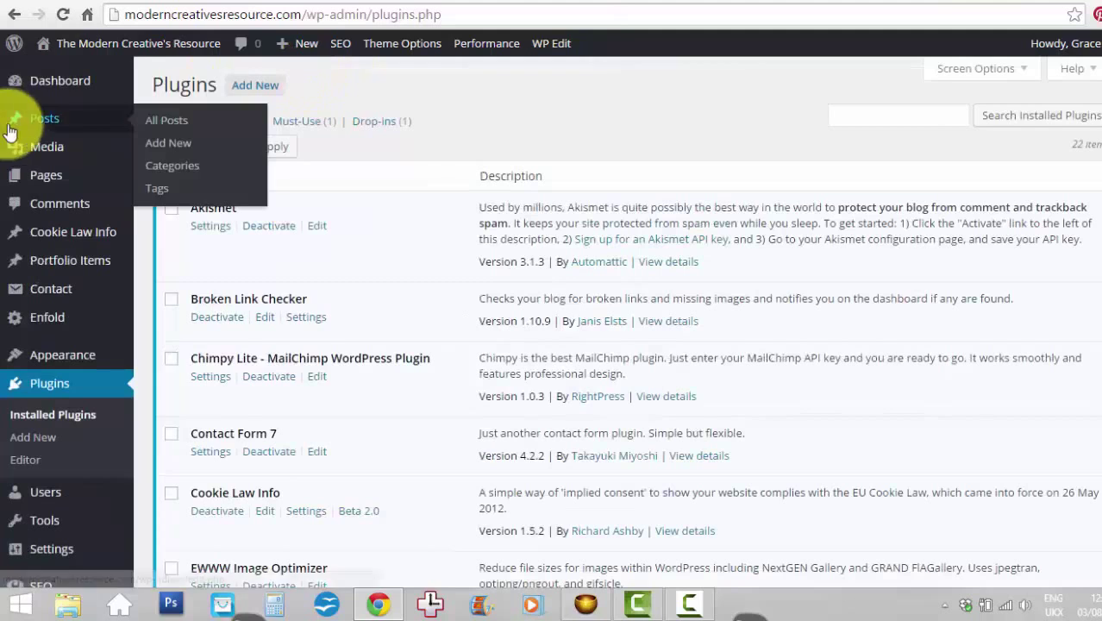
click(40, 126)
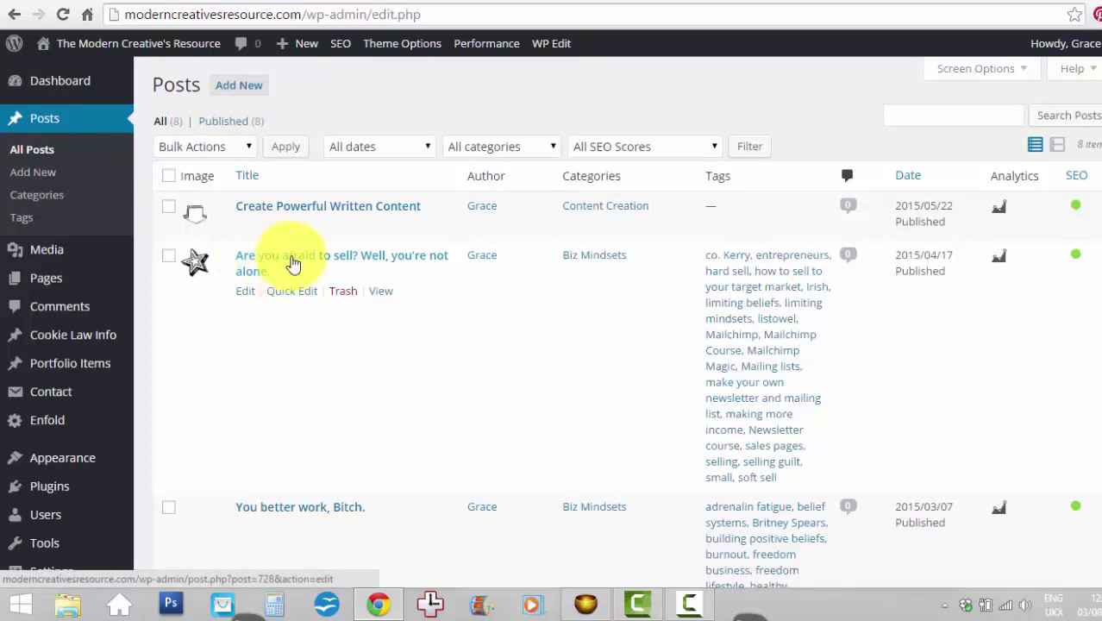
click(292, 263)
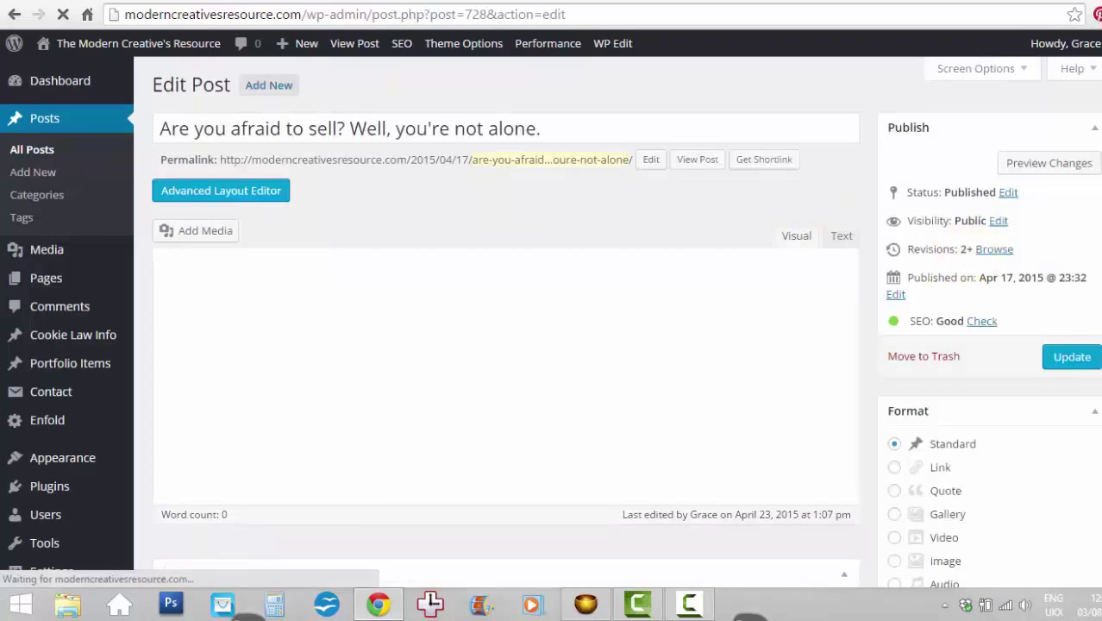
Examine the post's Yoast SEO snippet preview, focus keyword usage, SEO title and meta description
scroll(505, 362, down, 10)
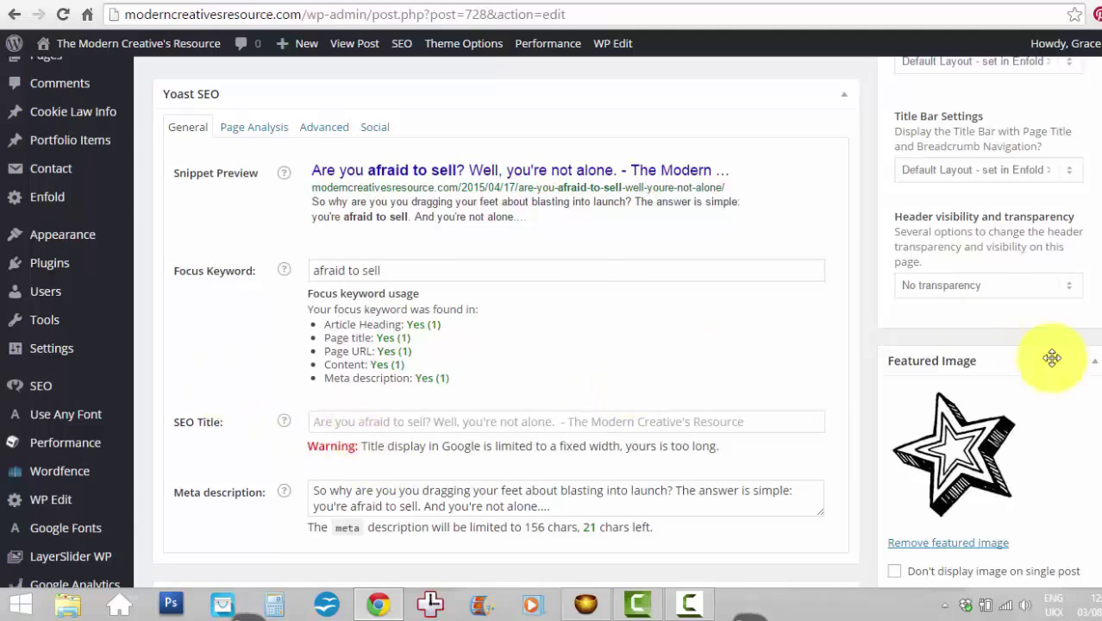
scroll(1096, 496, down, 3)
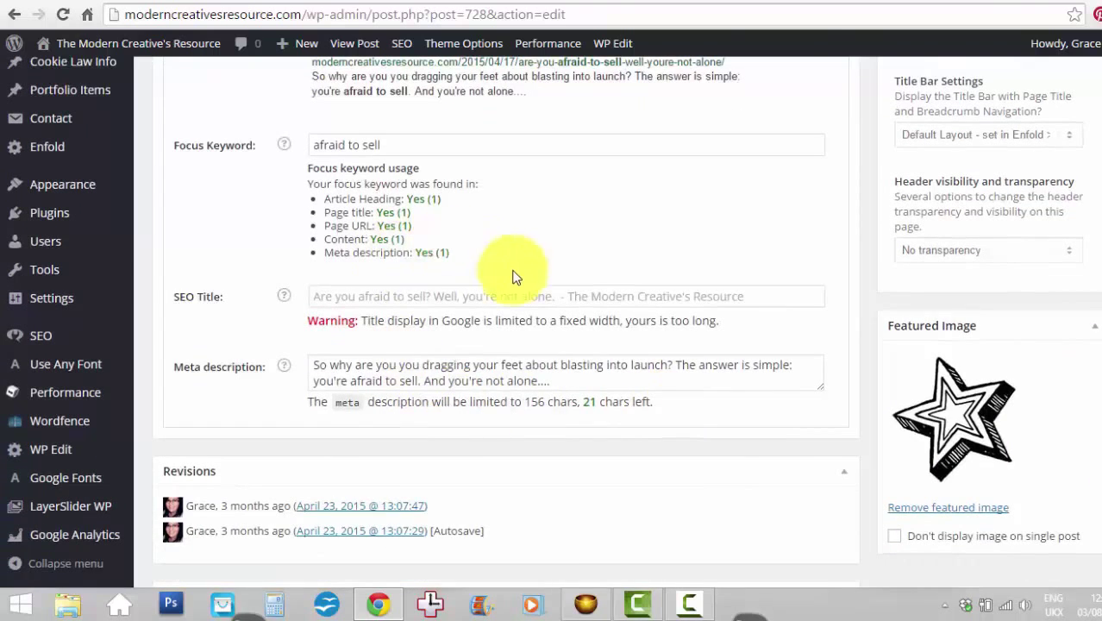
scroll(636, 411, up, 8)
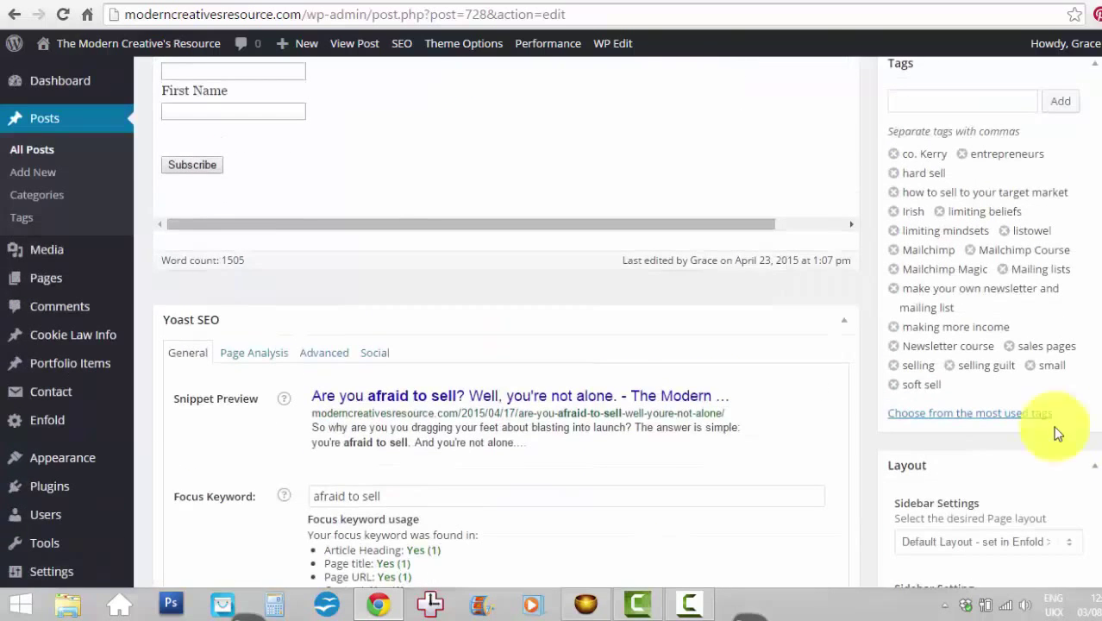
Review the post's Yoast SEO page analysis and leave the post editor
click(227, 353)
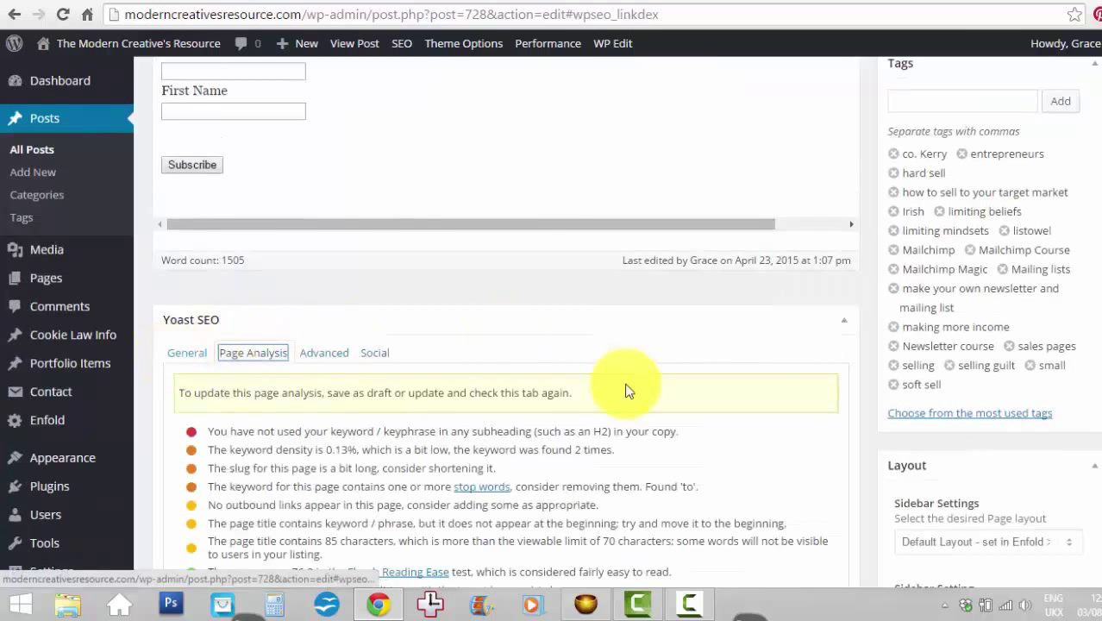
scroll(221, 191, down, 6)
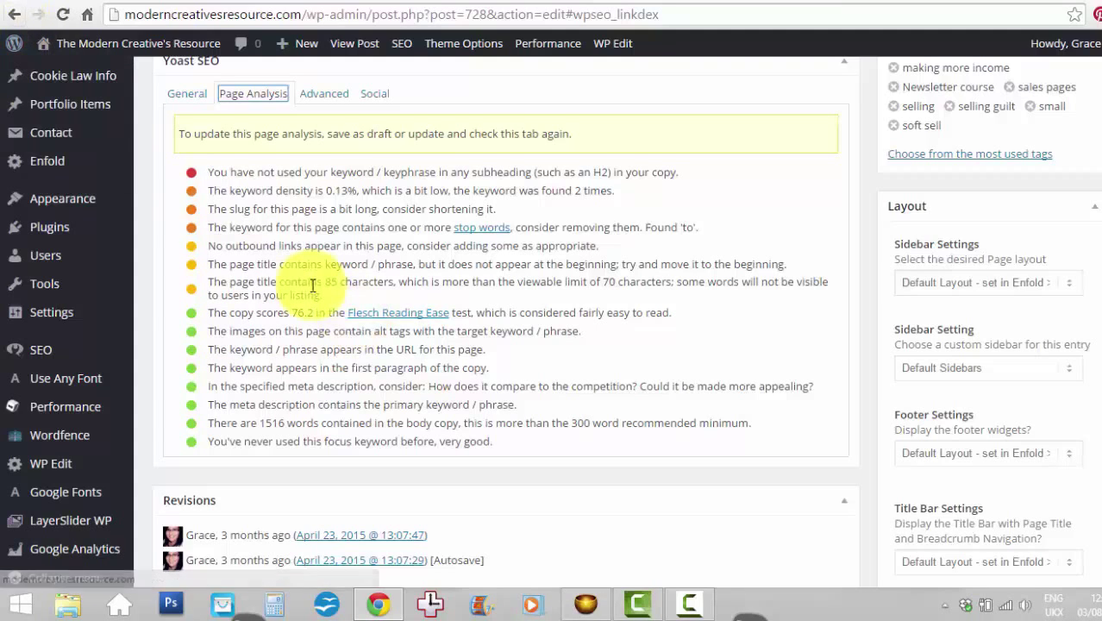
click(15, 18)
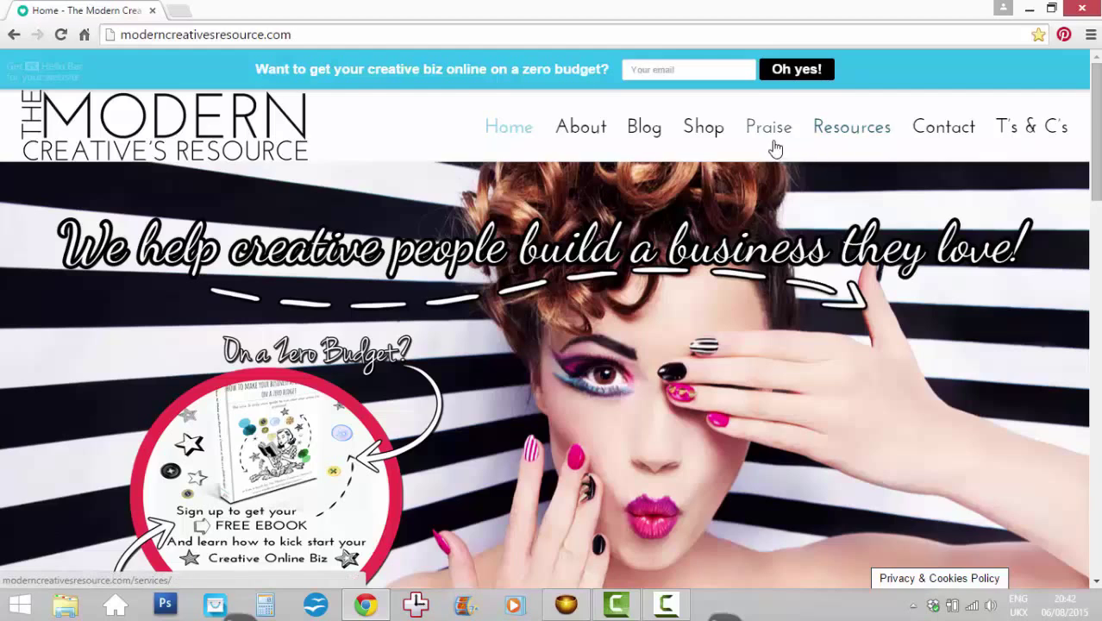
Open the public site's Shop page and the Mailchimp Magic sales page, and browse the course testimonials
click(700, 130)
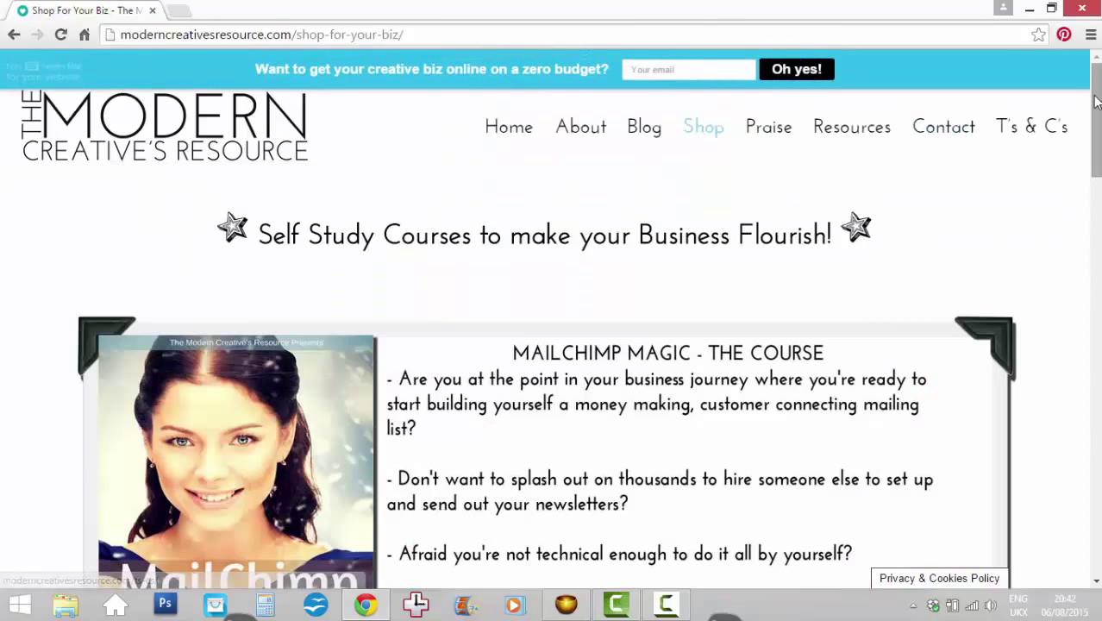
drag(1095, 94, 1098, 121)
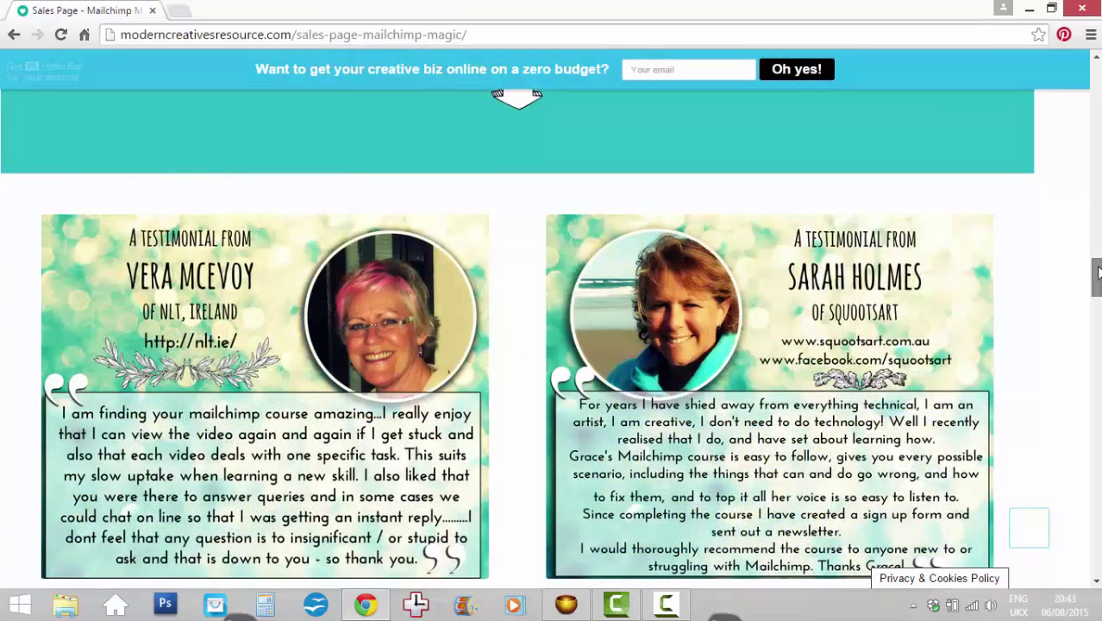
drag(1098, 274, 1099, 314)
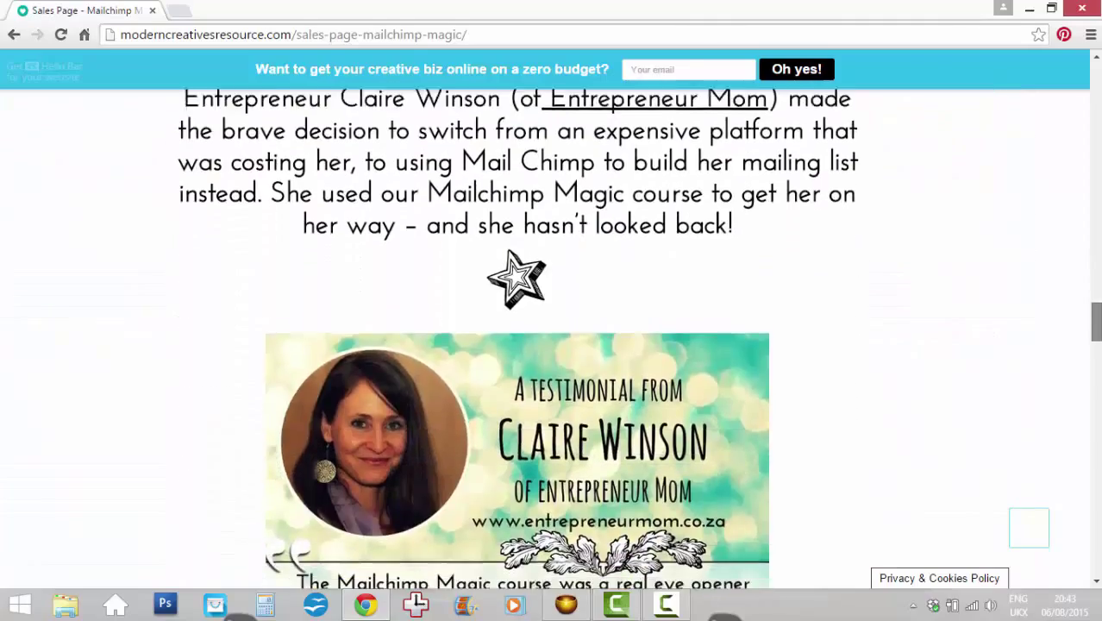